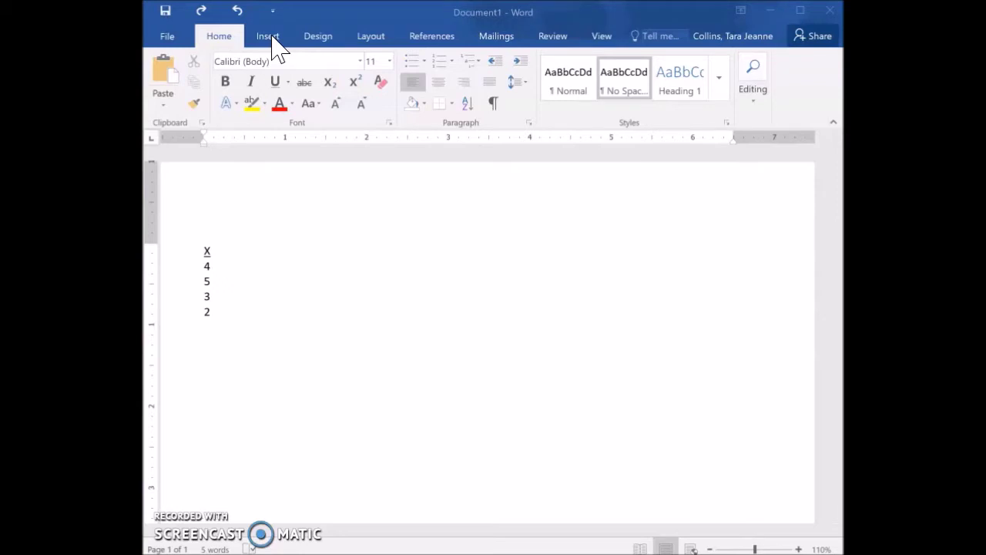
Insert a new blank equation below the X values and left-align it
{"action": "left_click", "coordinate": [272, 38]}
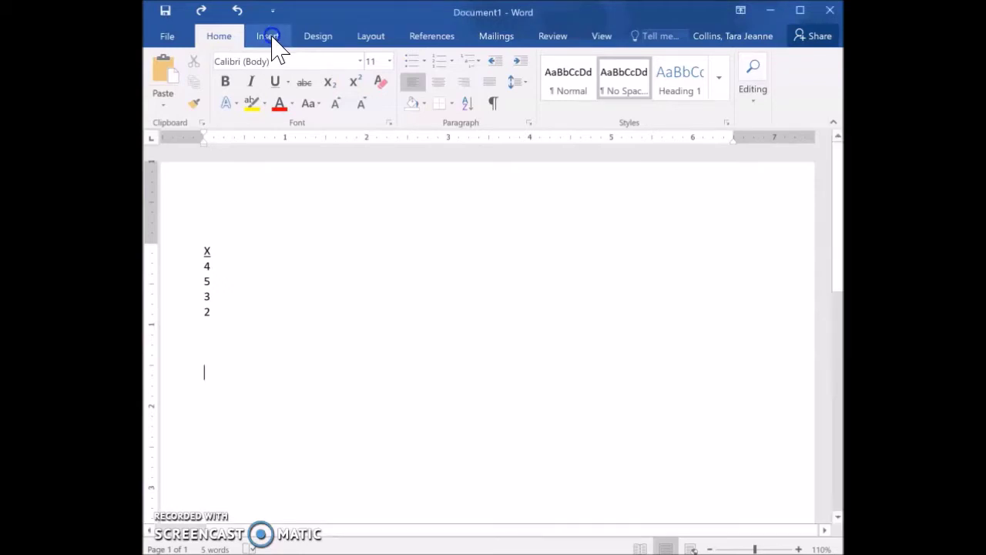
{"action": "left_click", "coordinate": [269, 37]}
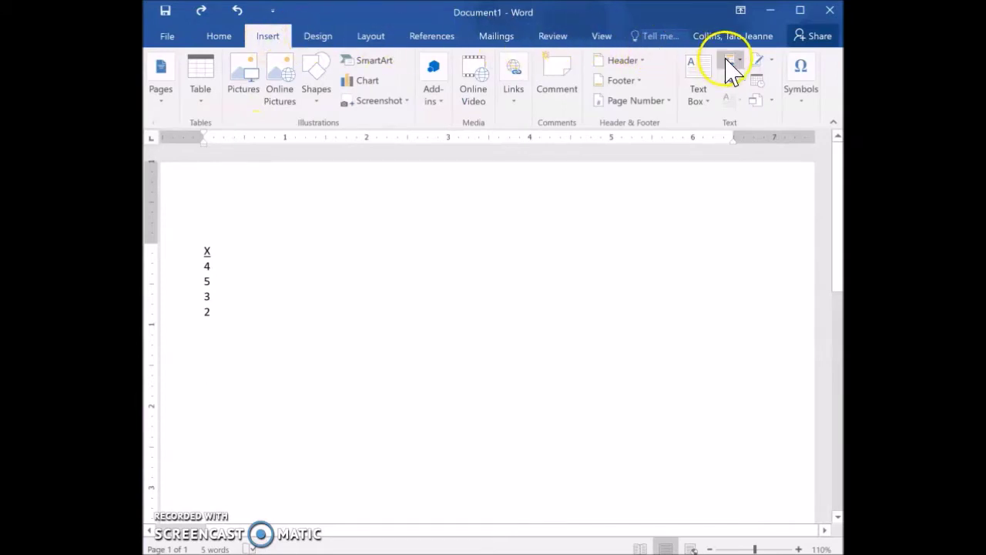
{"action": "left_click", "coordinate": [803, 102]}
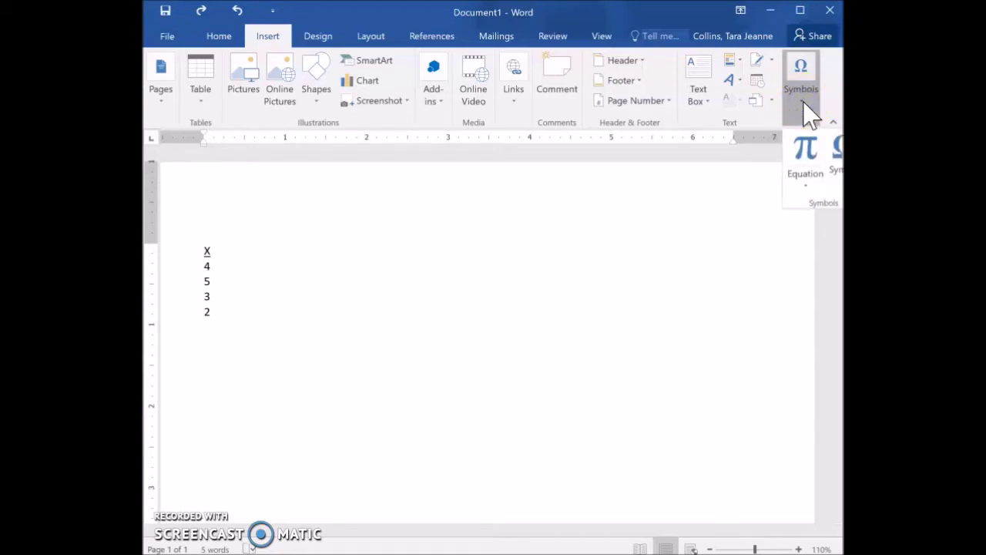
{"action": "left_click", "coordinate": [807, 158]}
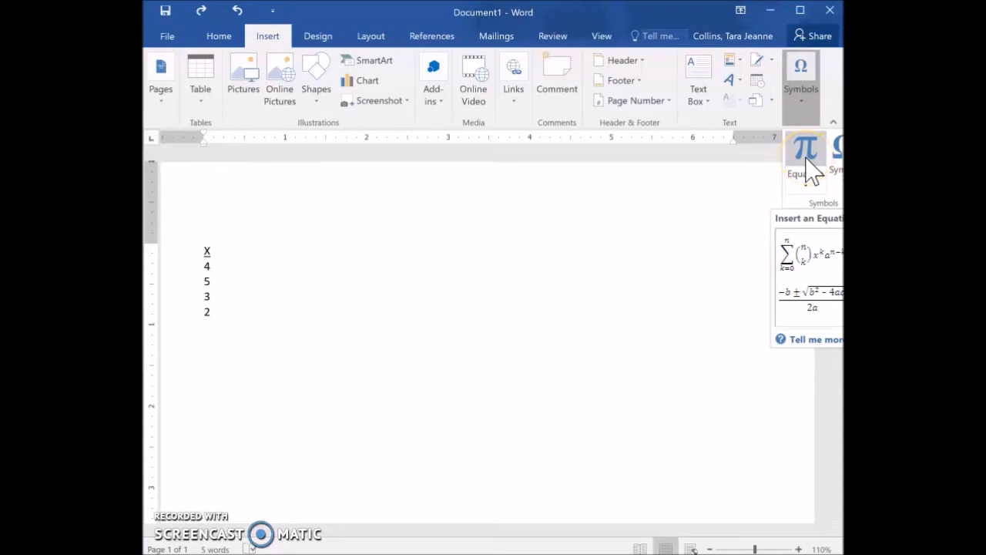
{"action": "left_click", "coordinate": [806, 162]}
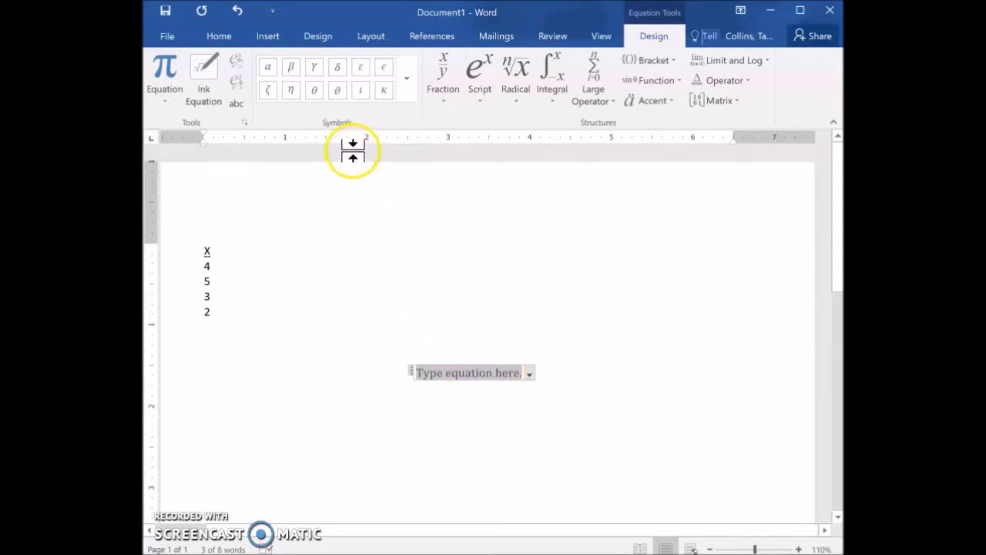
{"action": "left_click", "coordinate": [221, 39]}
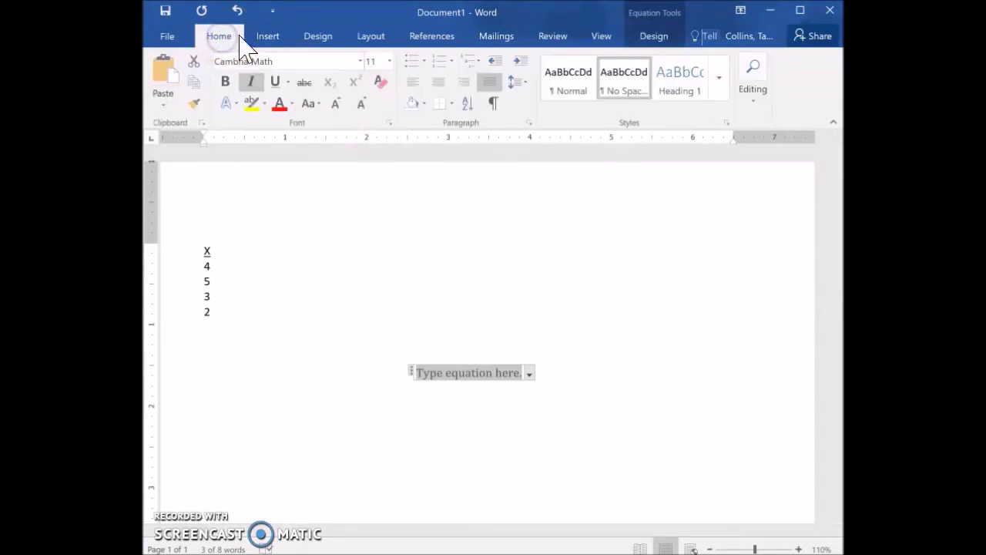
{"action": "left_click", "coordinate": [413, 91]}
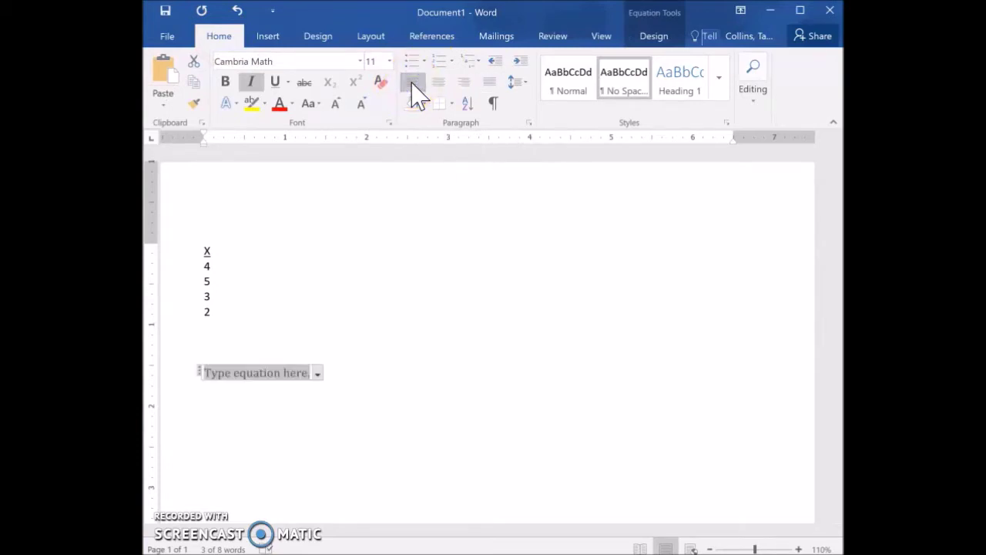
Begin the equation with M followed by an equals sign from the Basic Math symbols
{"action": "left_click", "coordinate": [651, 25]}
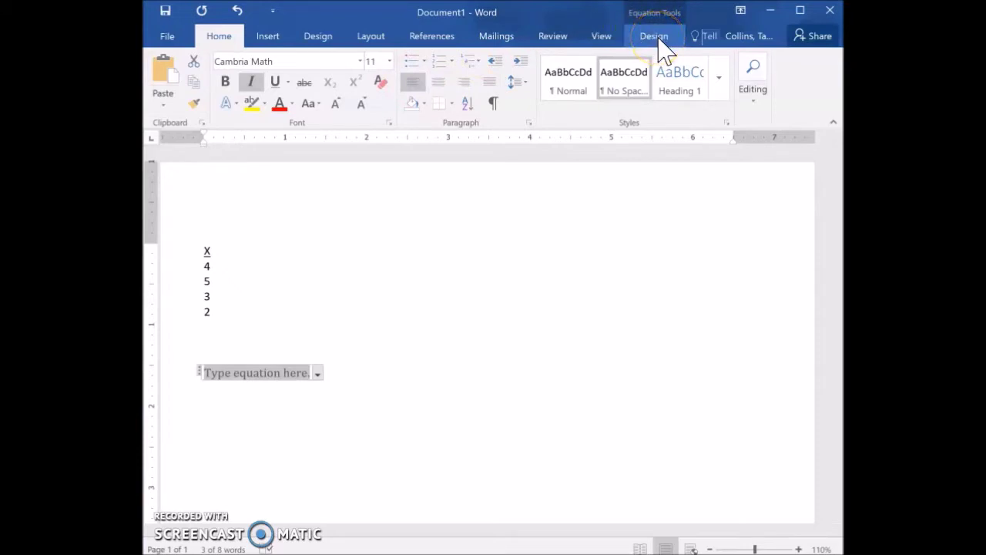
{"action": "left_click", "coordinate": [657, 37]}
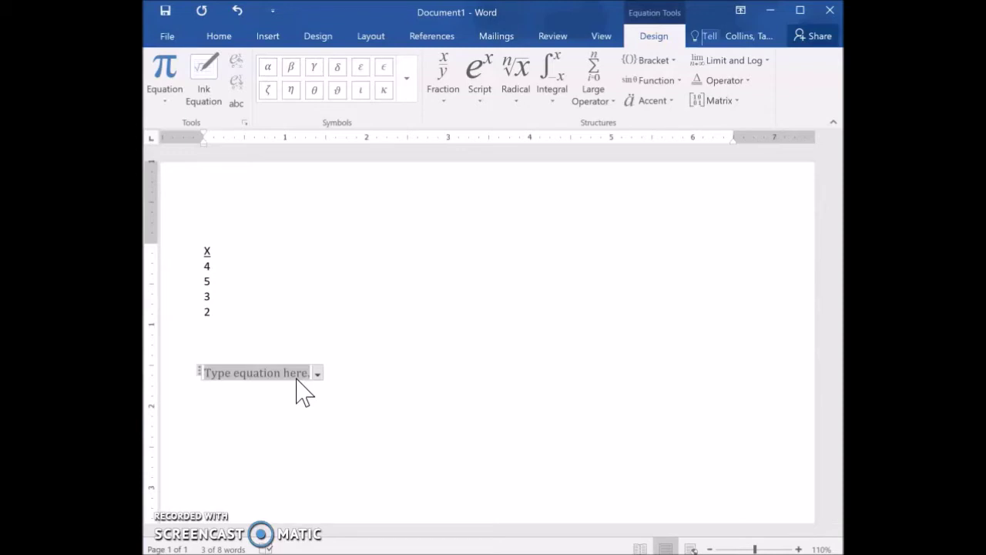
{"action": "type", "text": "M"}
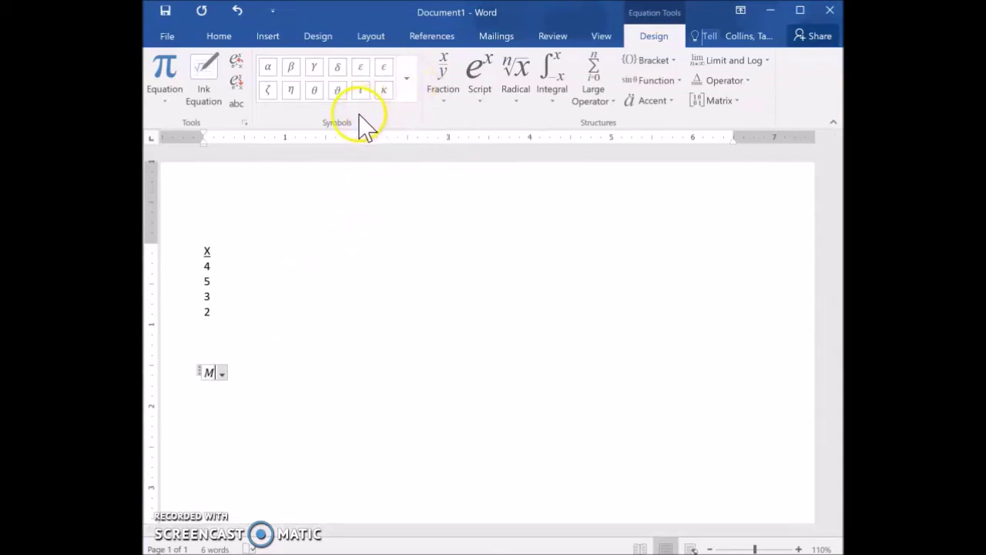
{"action": "left_click", "coordinate": [409, 87]}
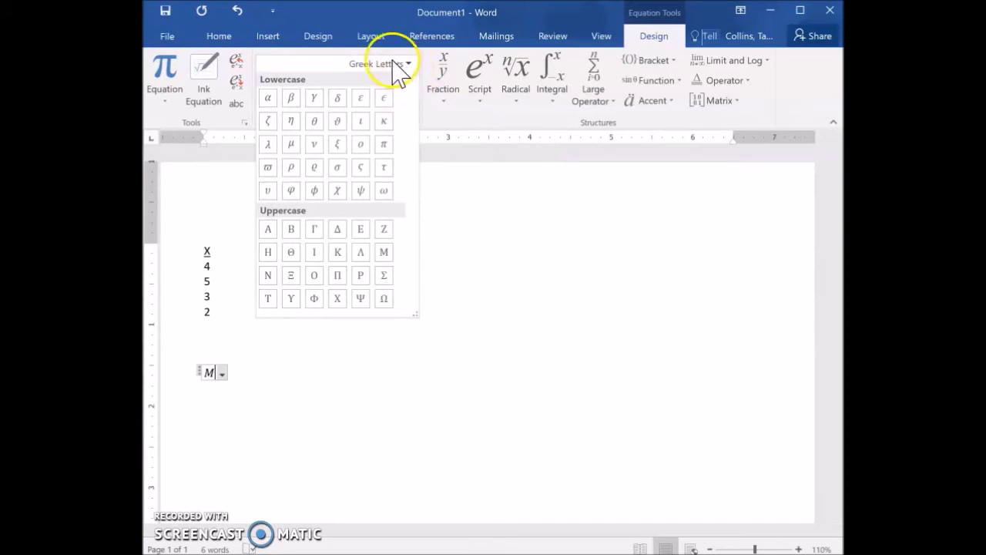
{"action": "left_click", "coordinate": [393, 64]}
{"action": "left_click", "coordinate": [389, 77]}
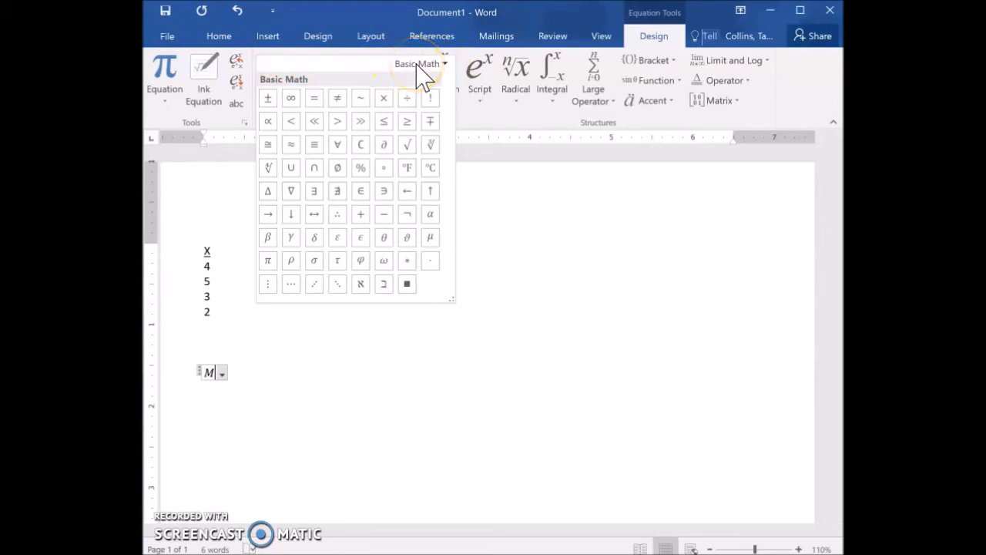
{"action": "left_click", "coordinate": [417, 64]}
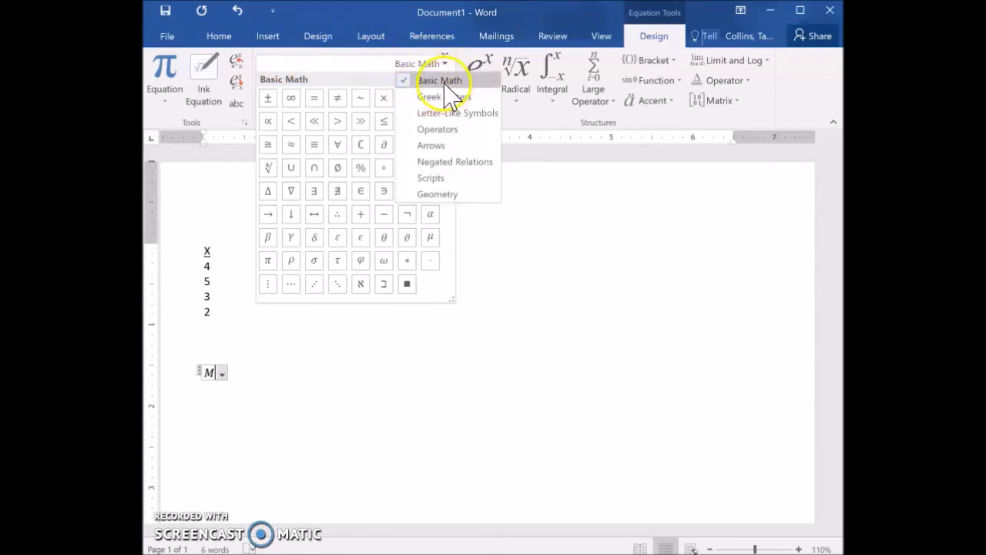
{"action": "left_click", "coordinate": [445, 82]}
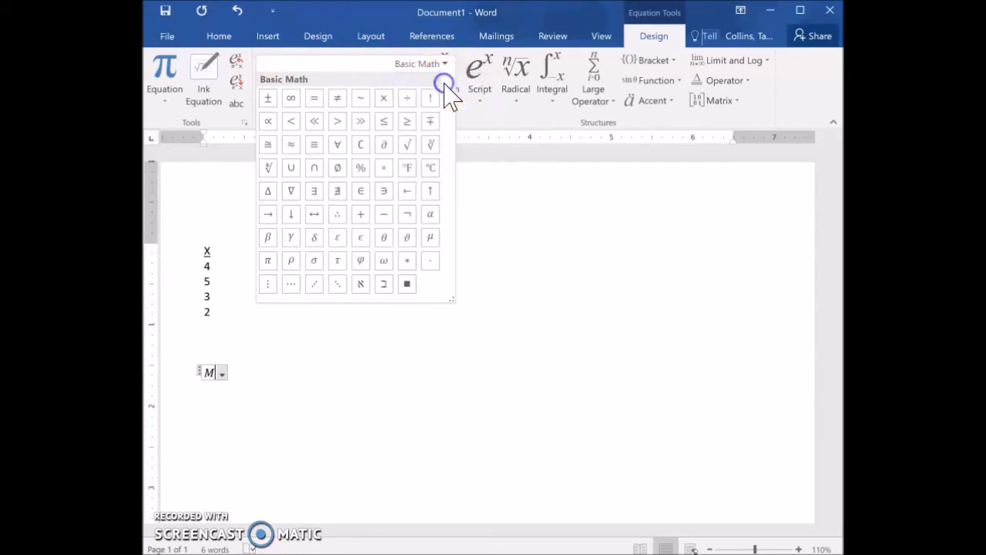
{"action": "left_click", "coordinate": [320, 100]}
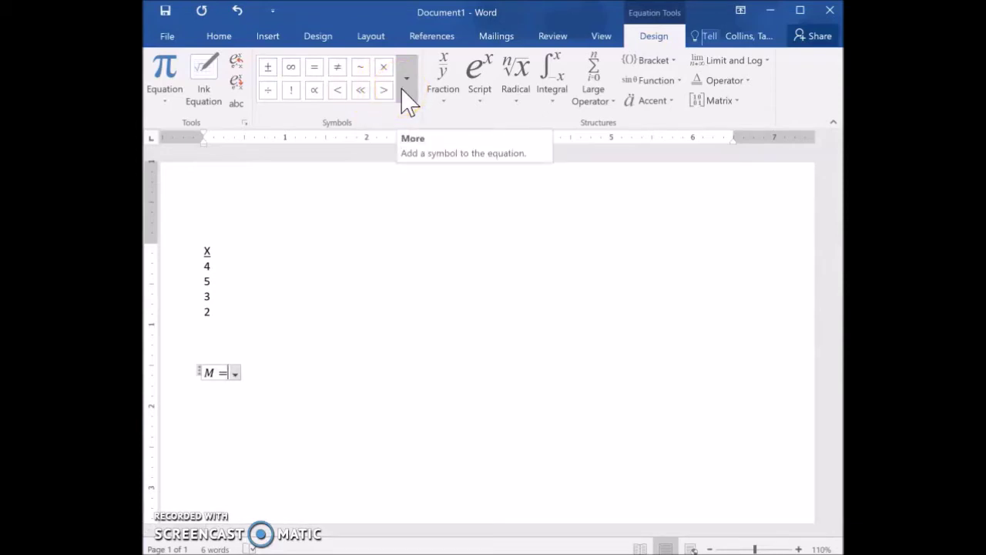
Add an empty stacked fraction after the equals sign in the equation
{"action": "left_click", "coordinate": [439, 99]}
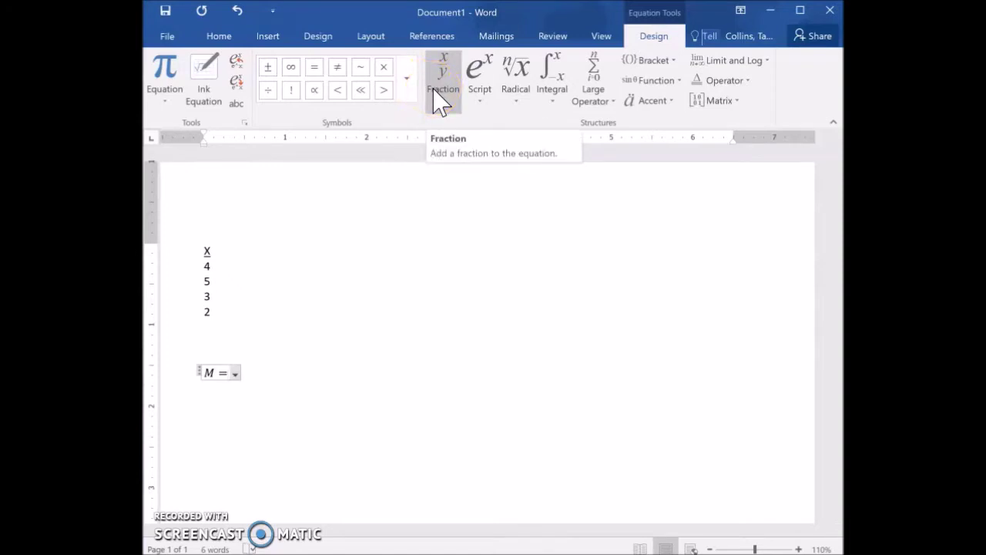
{"action": "left_click", "coordinate": [439, 98]}
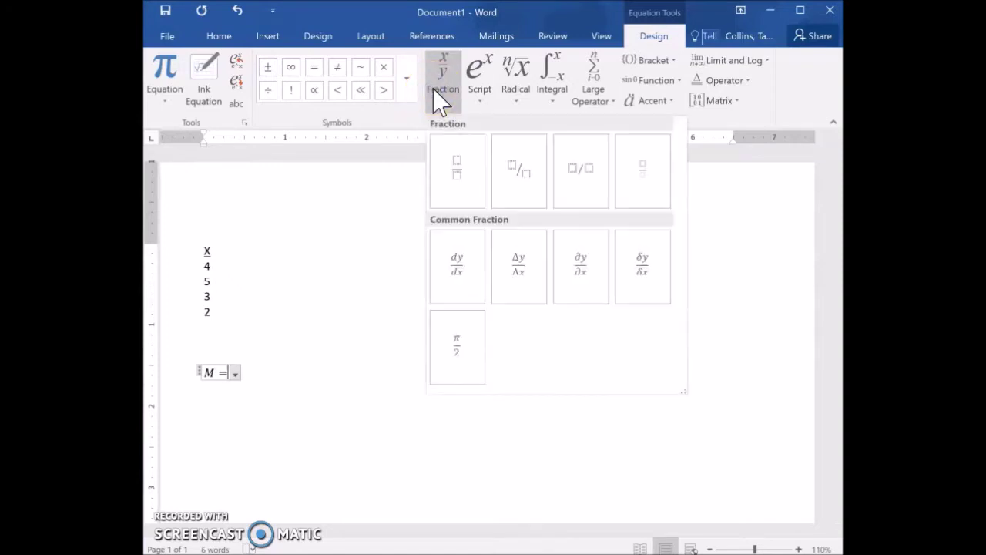
{"action": "left_click", "coordinate": [443, 86]}
{"action": "left_click", "coordinate": [458, 179]}
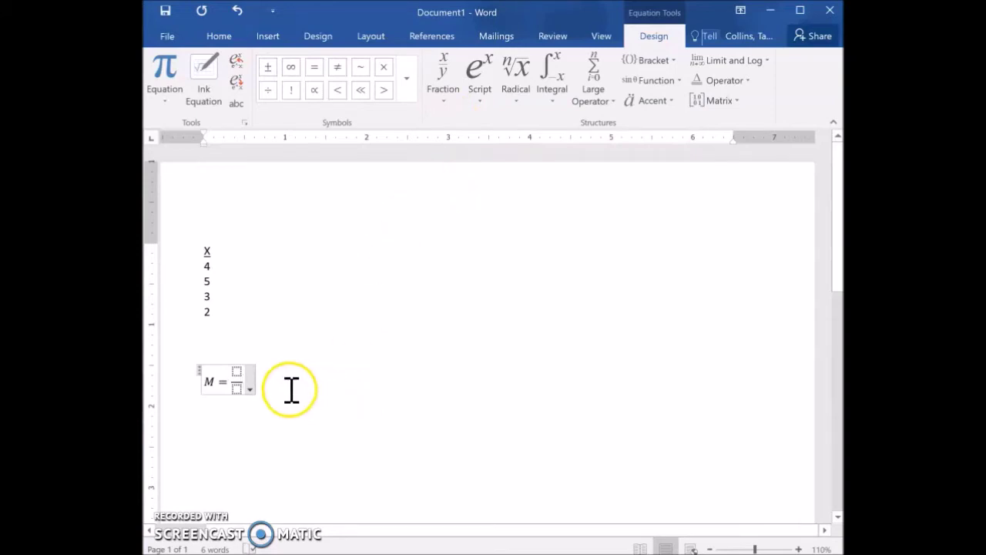
Fill the fraction's numerator with the uppercase Greek letter Σ followed by X
{"action": "left_click", "coordinate": [237, 372]}
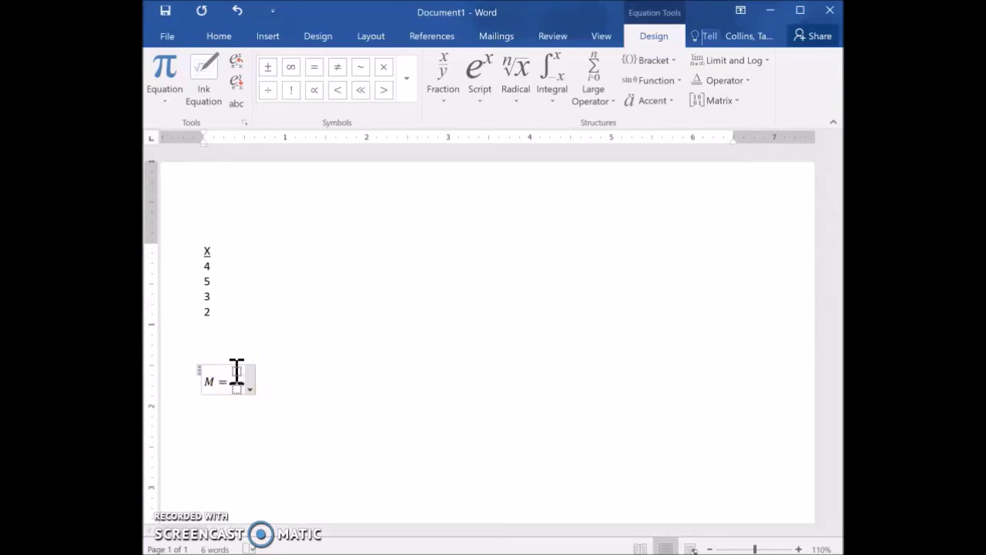
{"action": "left_click", "coordinate": [237, 371]}
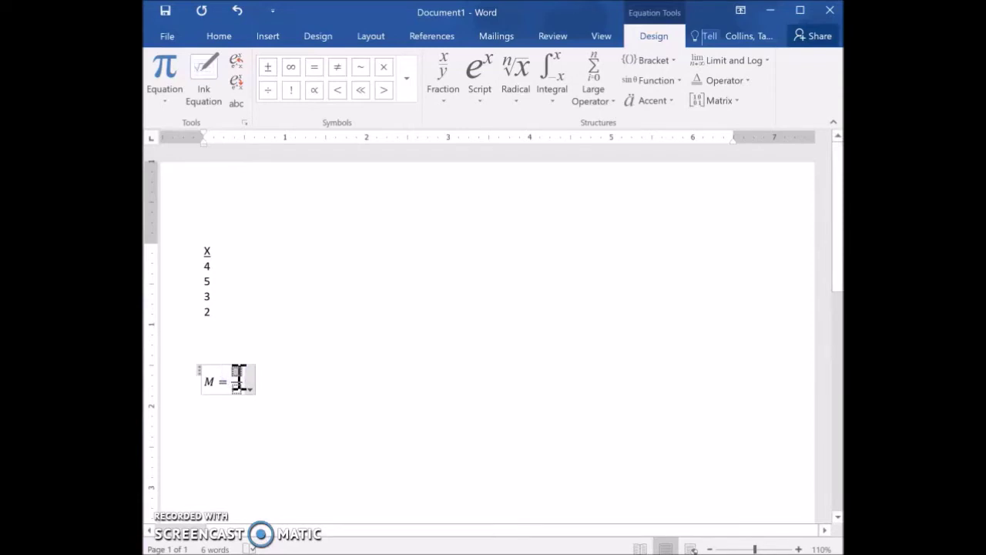
{"action": "left_click", "coordinate": [237, 370]}
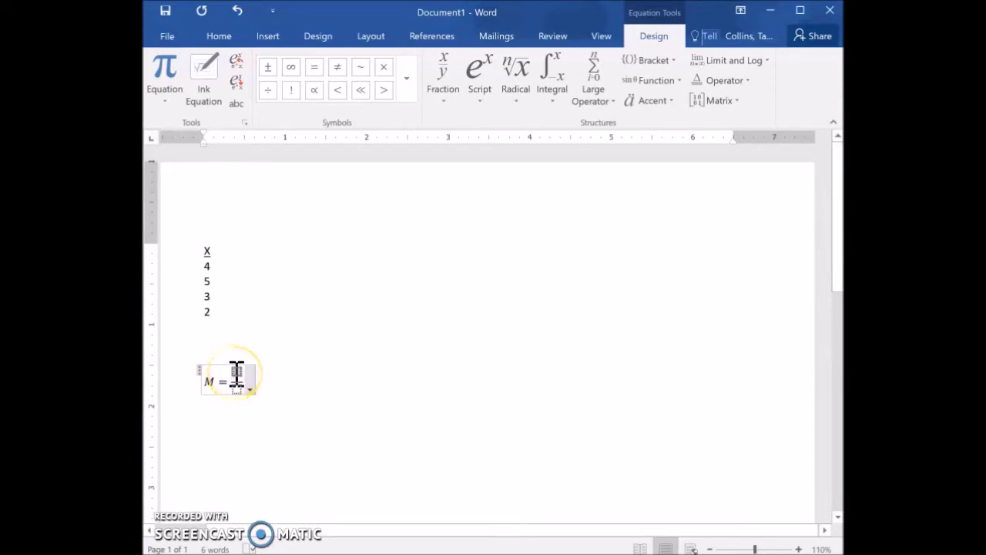
{"action": "left_click", "coordinate": [404, 83]}
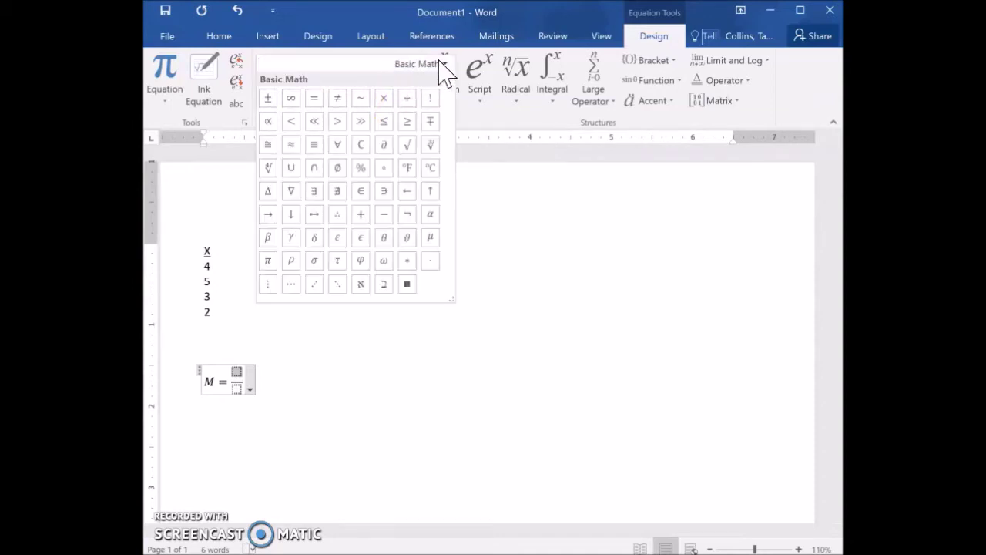
{"action": "left_click", "coordinate": [444, 65]}
{"action": "left_click", "coordinate": [447, 97]}
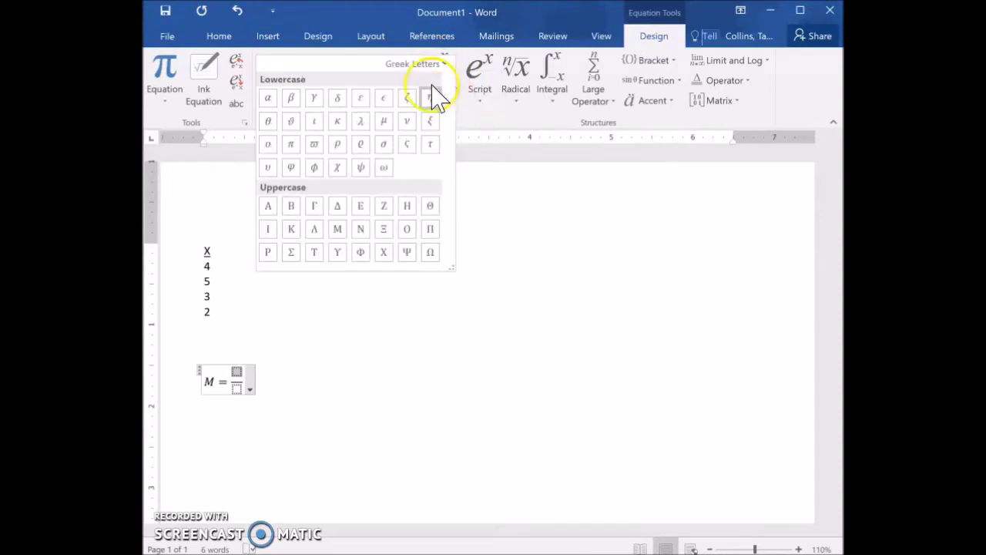
{"action": "left_click", "coordinate": [297, 248]}
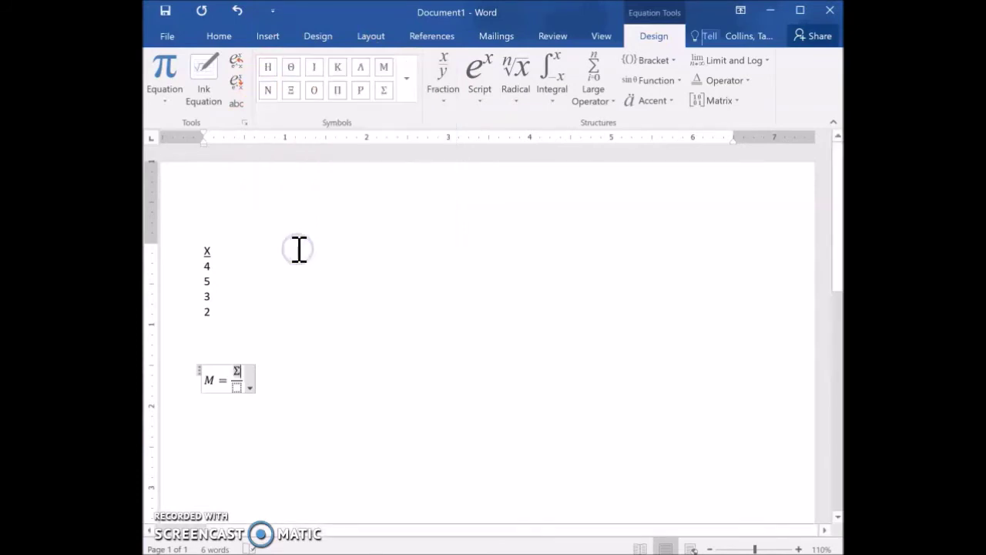
{"action": "type", "text": "X"}
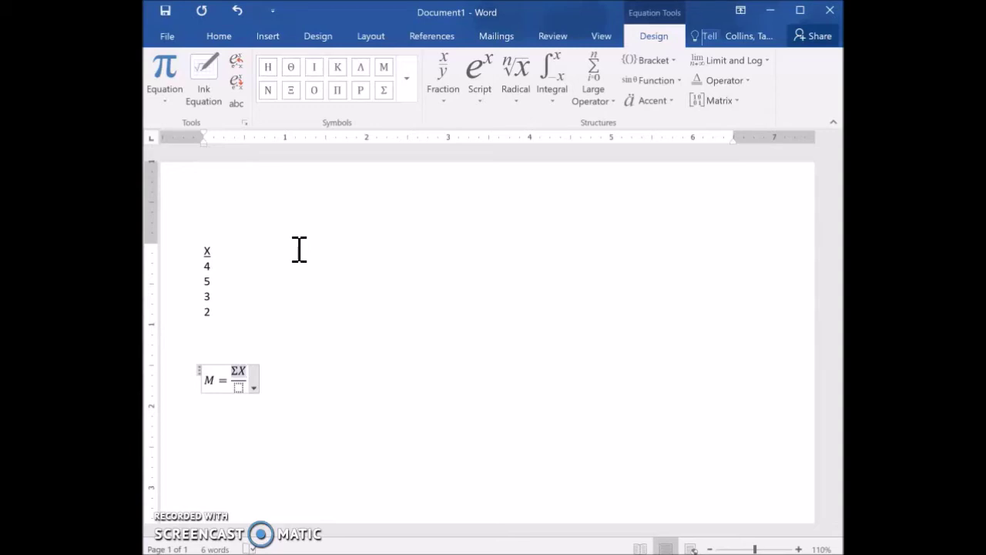
Enter n as the denominator of the fraction
{"action": "left_click", "coordinate": [238, 391]}
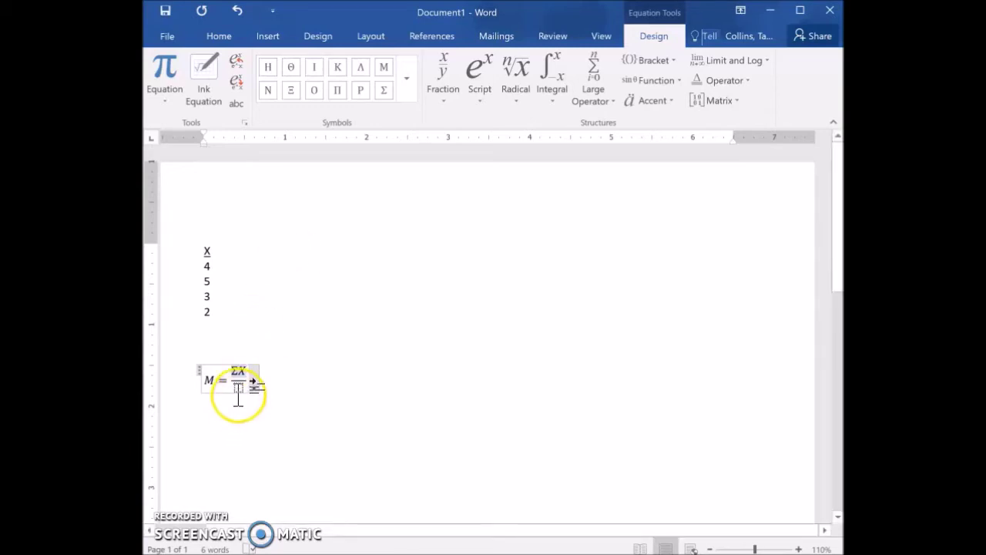
{"action": "left_click", "coordinate": [240, 389]}
{"action": "type", "text": "n"}
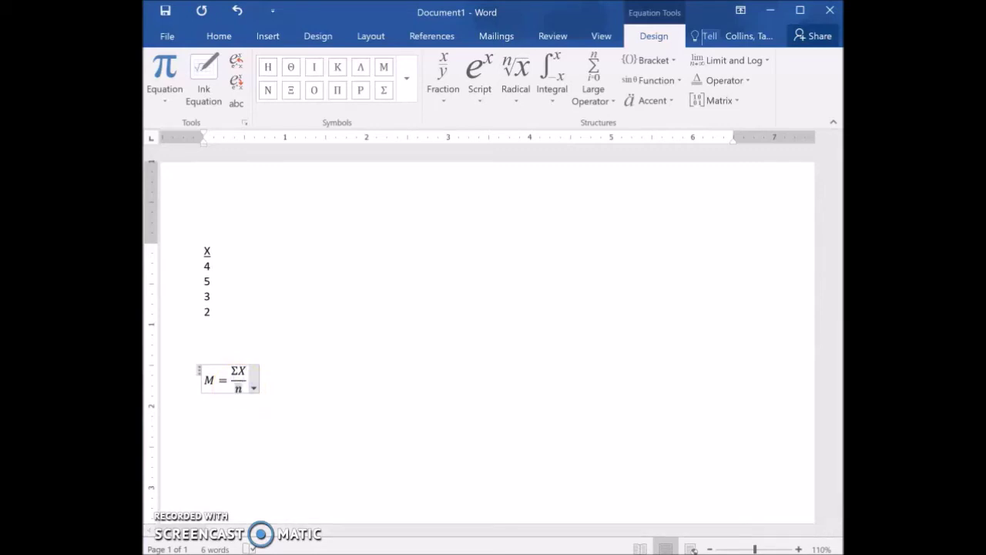
Copy the equals sign together with the ΣX over n fraction from the equation
{"action": "left_click", "coordinate": [233, 378]}
{"action": "left_click", "coordinate": [238, 379]}
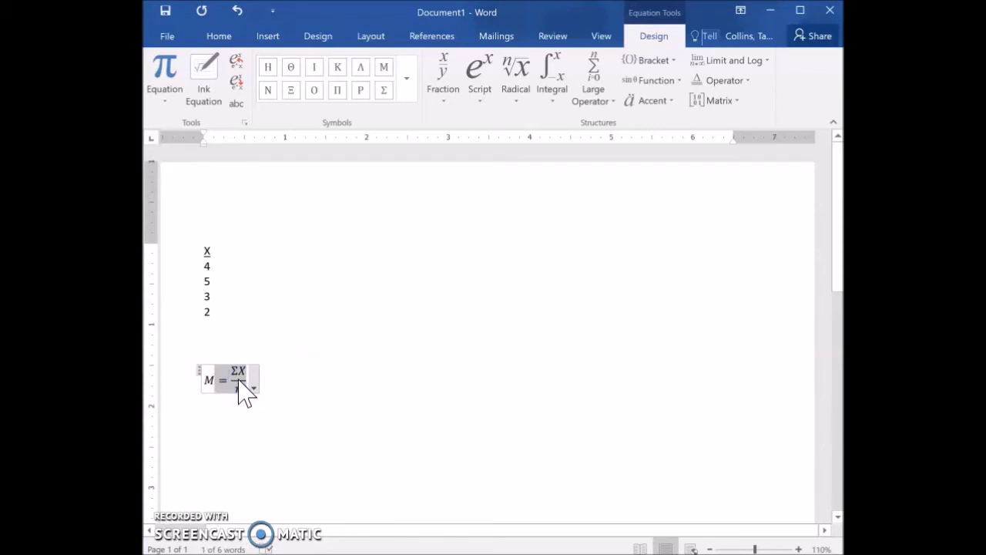
{"action": "left_click", "coordinate": [220, 322]}
{"action": "left_click", "coordinate": [213, 346]}
{"action": "left_click", "coordinate": [239, 383]}
{"action": "right_click", "coordinate": [240, 386]}
{"action": "left_click", "coordinate": [291, 406]}
Paste the copied "= ΣX/n" part at the end of the equation, keeping the source formatting
{"action": "left_click", "coordinate": [251, 379]}
{"action": "left_click", "coordinate": [251, 381]}
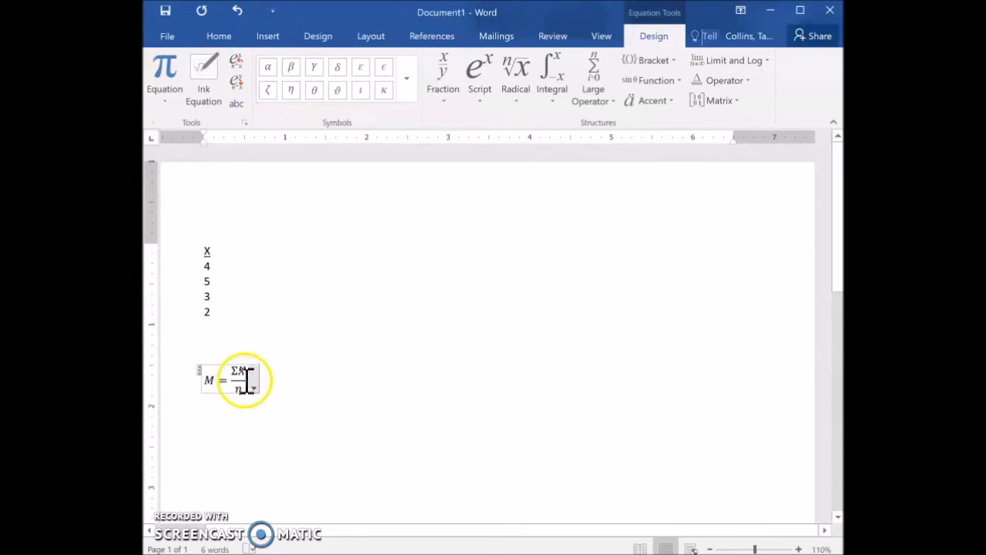
{"action": "right_click", "coordinate": [245, 381]}
{"action": "left_click", "coordinate": [247, 391]}
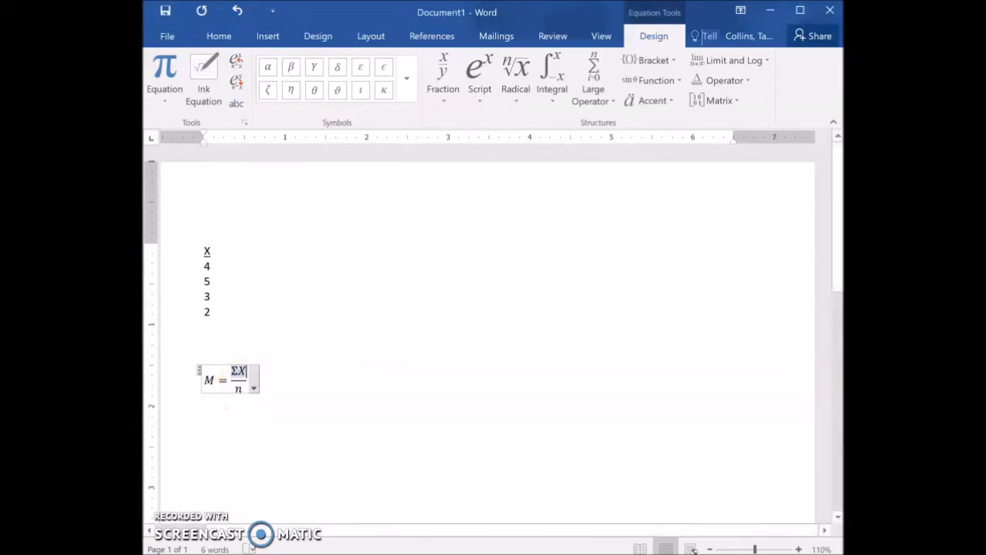
{"action": "right_click", "coordinate": [247, 380]}
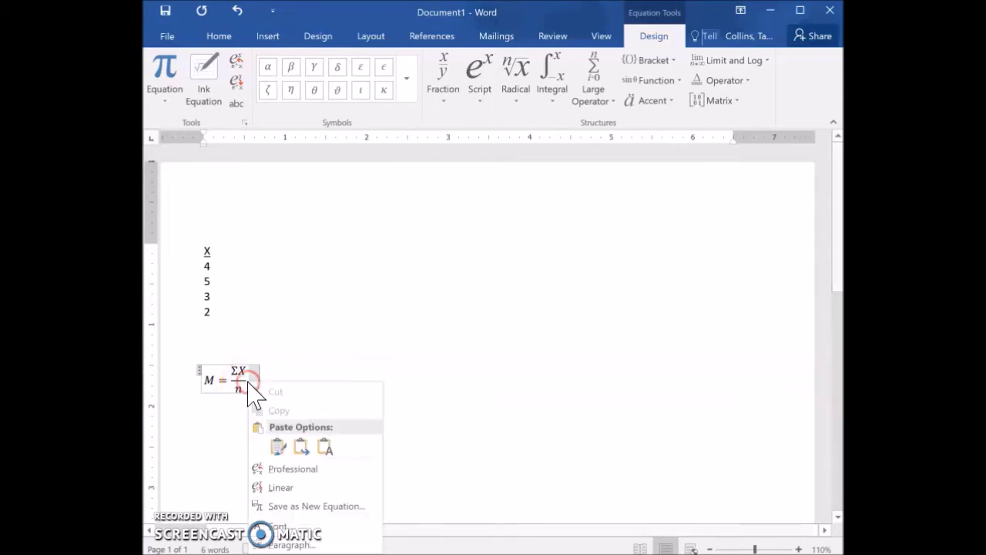
{"action": "left_click", "coordinate": [276, 452]}
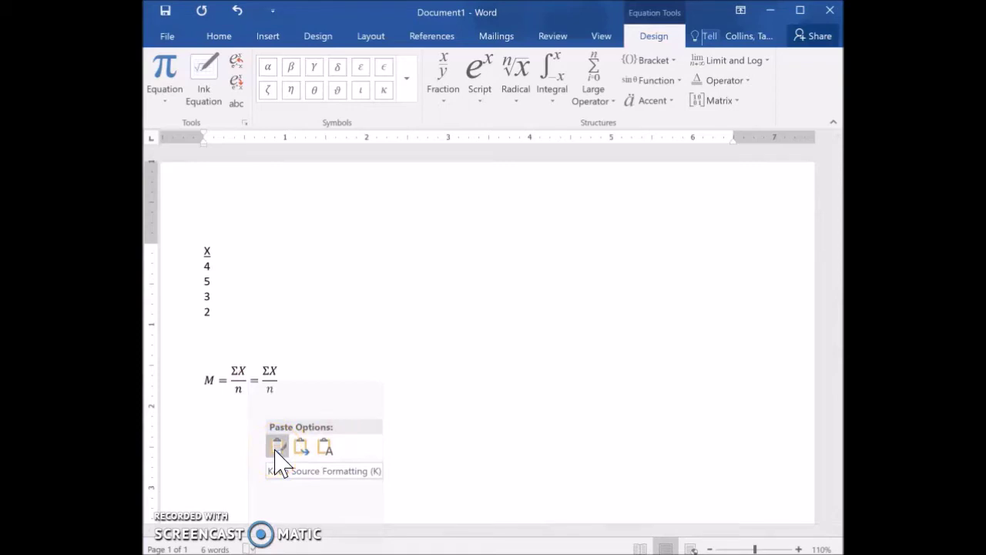
{"action": "left_click", "coordinate": [276, 449]}
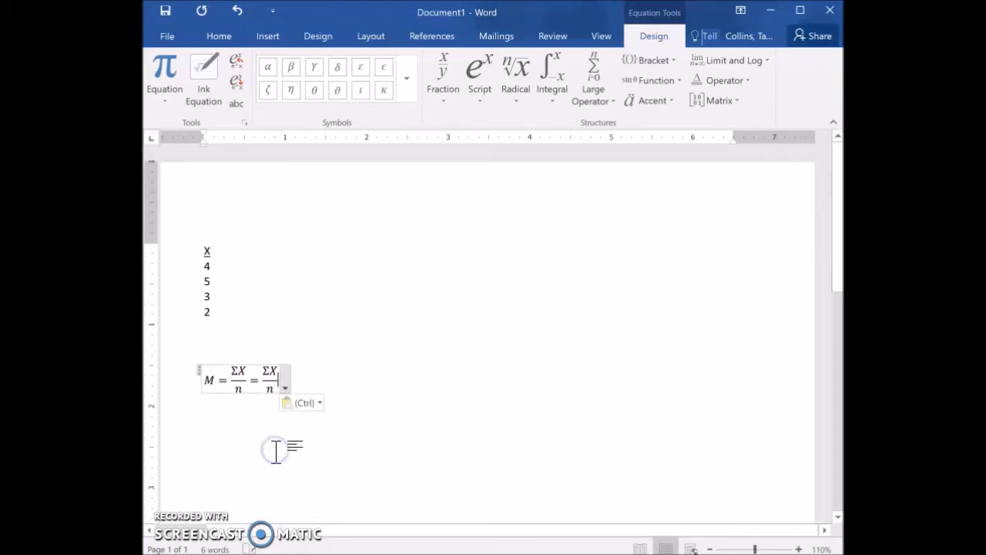
Replace the numerator ΣX of the second fraction with 14
{"action": "left_click", "coordinate": [270, 374]}
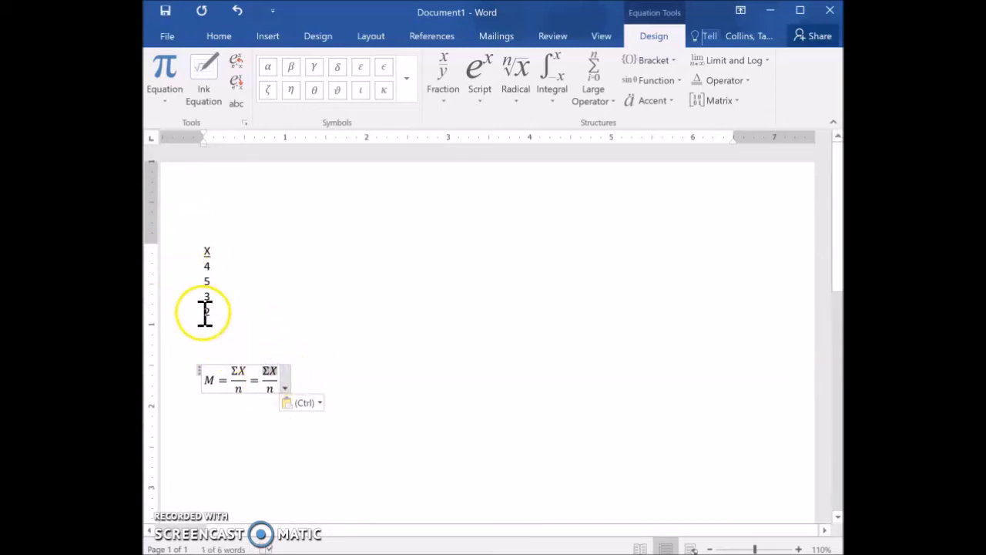
{"action": "double_click", "coordinate": [271, 372]}
{"action": "type", "text": "14"}
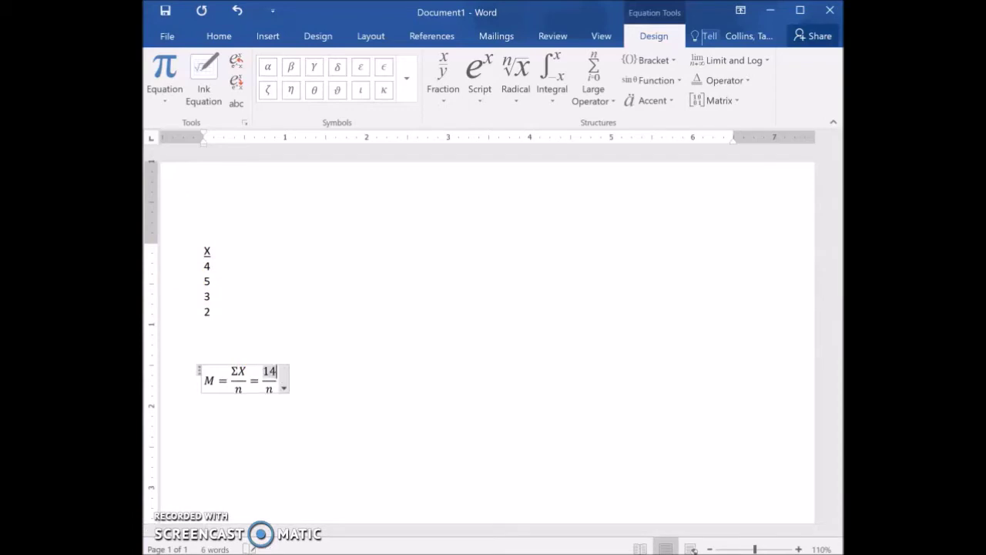
Replace the denominator n of the second fraction with 4
{"action": "left_click_drag", "start_coordinate": [274, 370], "coordinate": [267, 389]}
{"action": "double_click", "coordinate": [267, 389]}
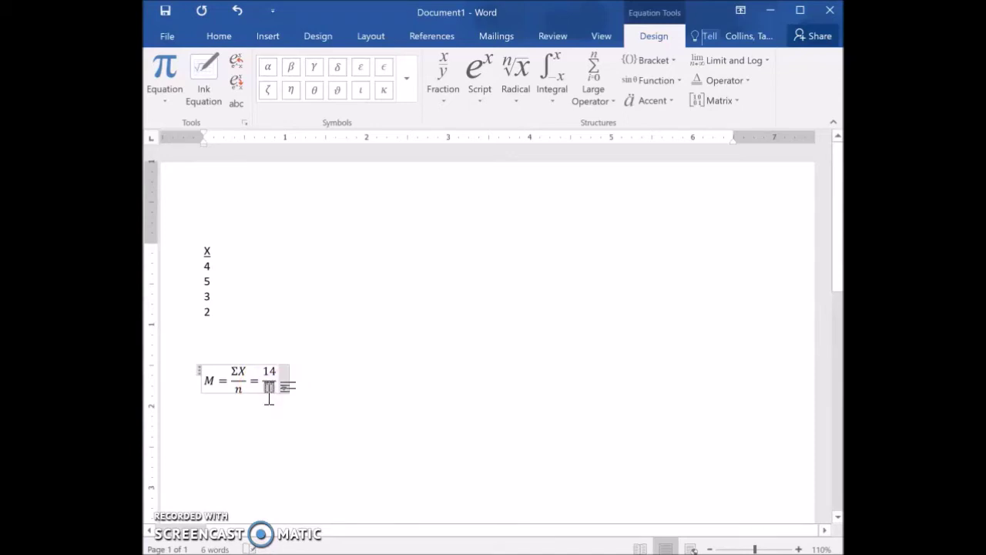
{"action": "type", "text": "4"}
Append an equals sign from the Basic Math symbols and the result 3.5 to the end of the mean equation
{"action": "left_click", "coordinate": [305, 379]}
{"action": "double_click", "coordinate": [278, 378]}
{"action": "left_click", "coordinate": [276, 379]}
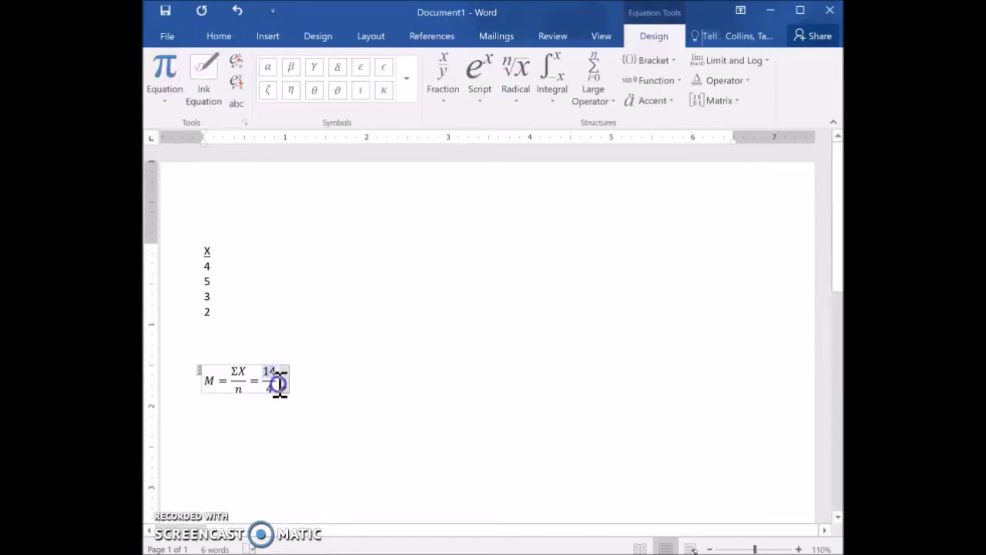
{"action": "left_click", "coordinate": [406, 83]}
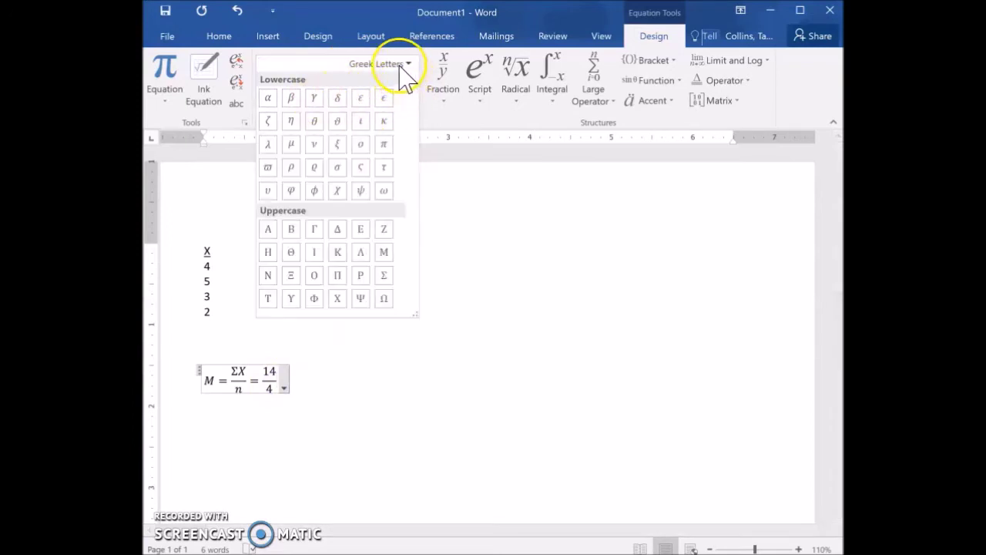
{"action": "left_click", "coordinate": [404, 63]}
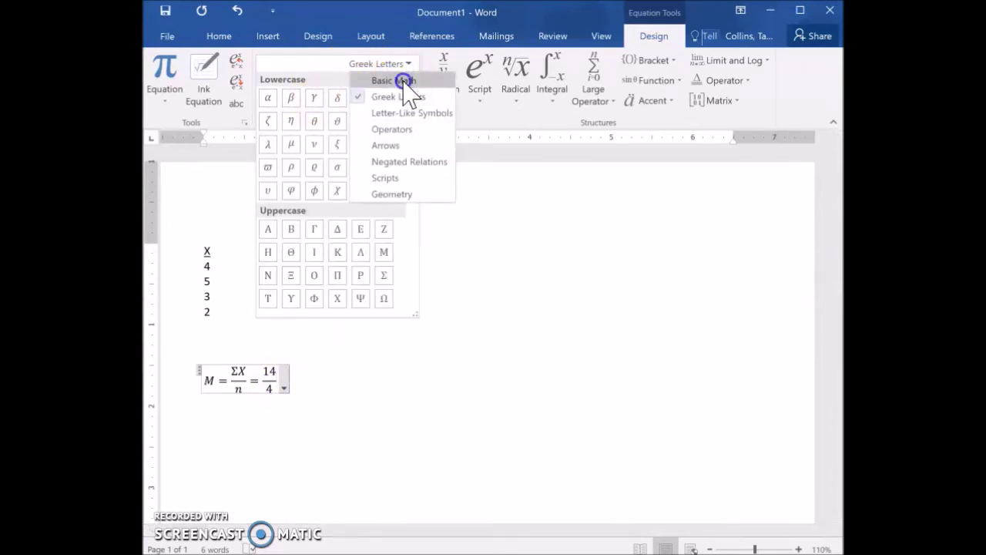
{"action": "left_click", "coordinate": [404, 80]}
{"action": "left_click", "coordinate": [314, 97]}
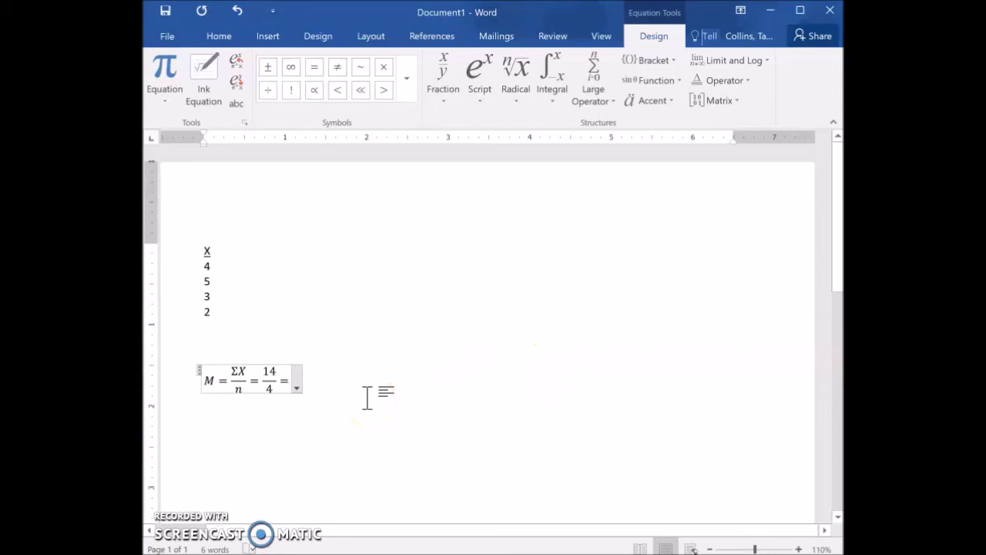
{"action": "type", "text": "3.5"}
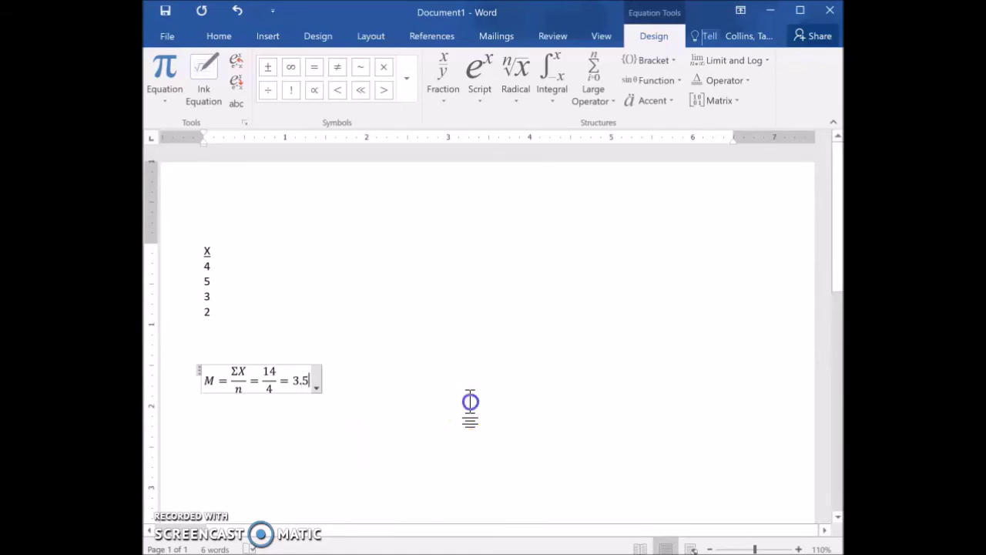
{"action": "left_click", "coordinate": [468, 402]}
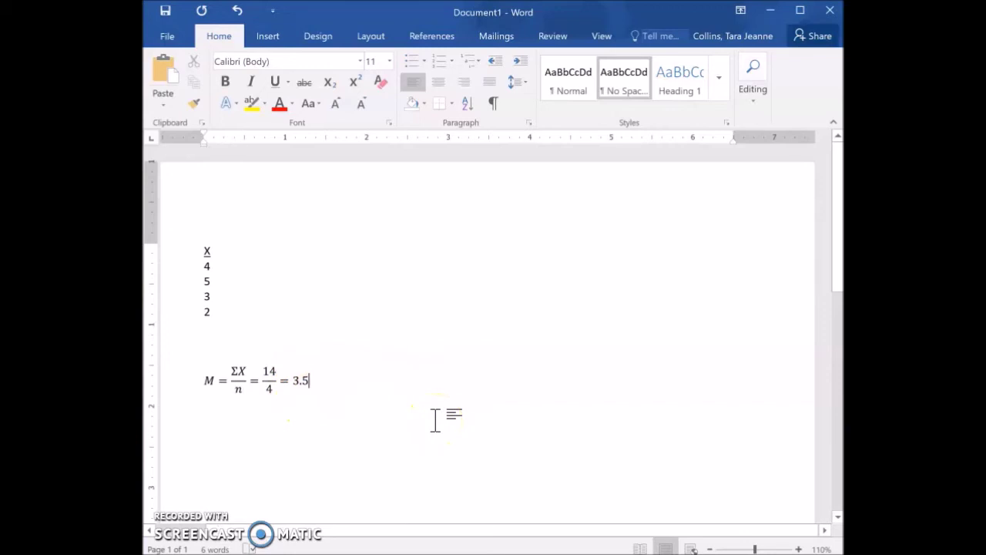
Insert a new blank equation on a new line below the finished mean equation
{"action": "key", "text": "Return"}
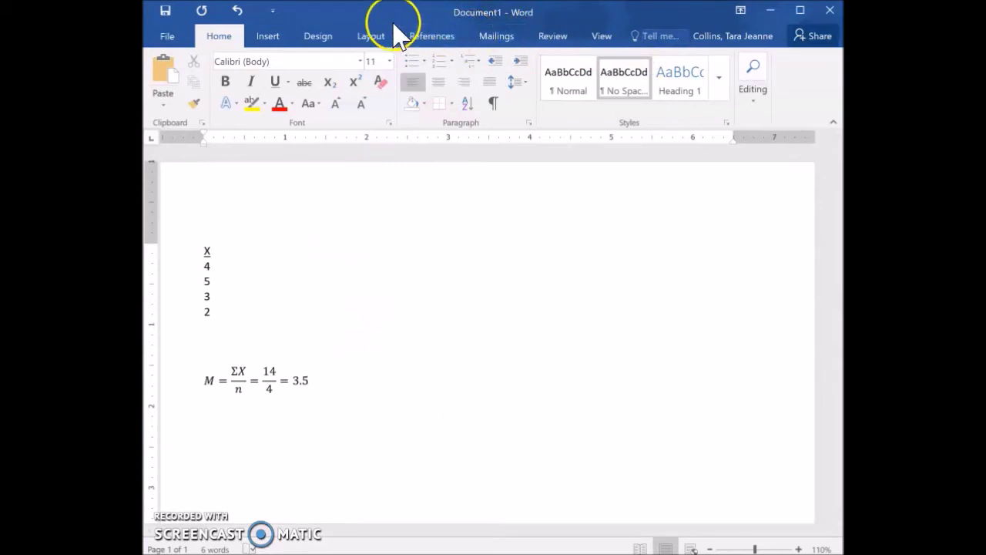
{"action": "left_click", "coordinate": [276, 38]}
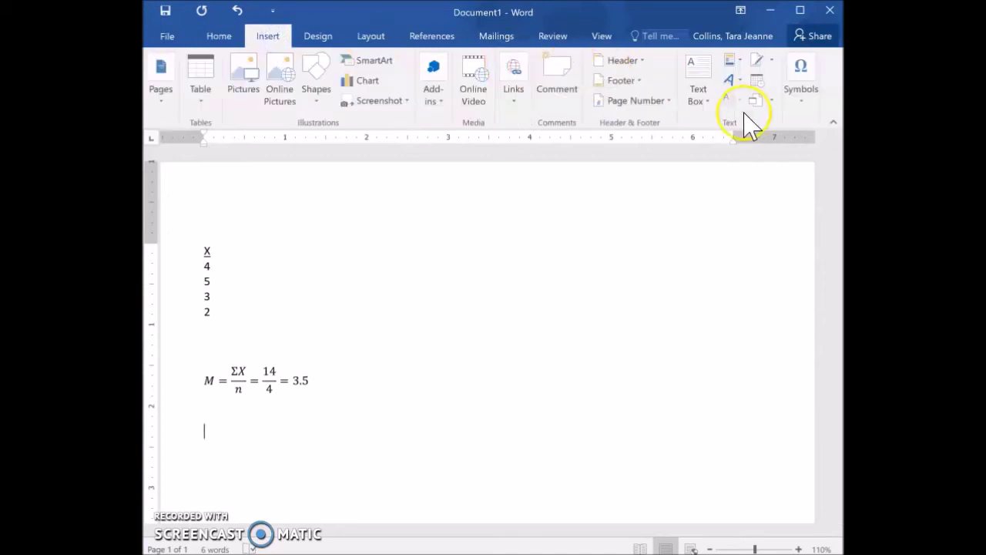
{"action": "left_click", "coordinate": [802, 89]}
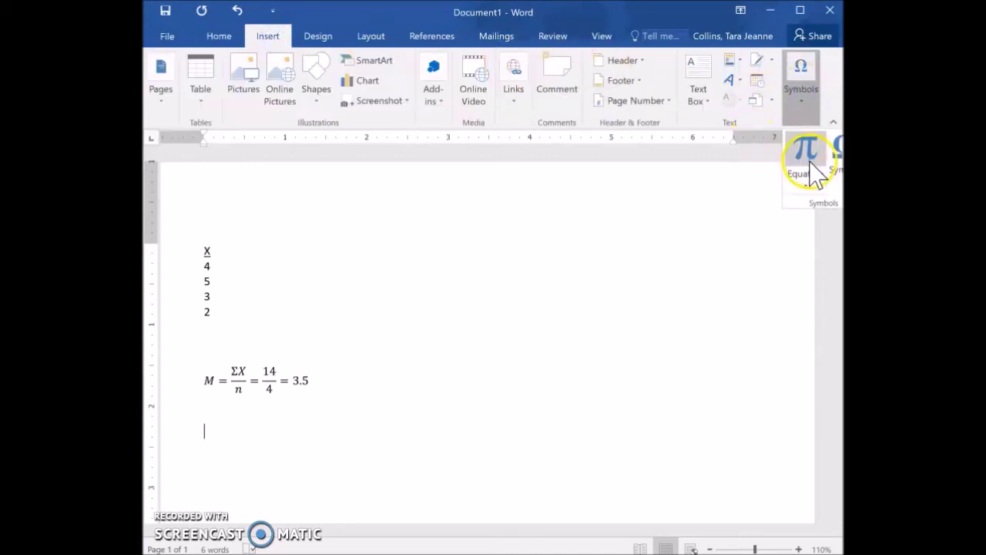
{"action": "left_click", "coordinate": [809, 164]}
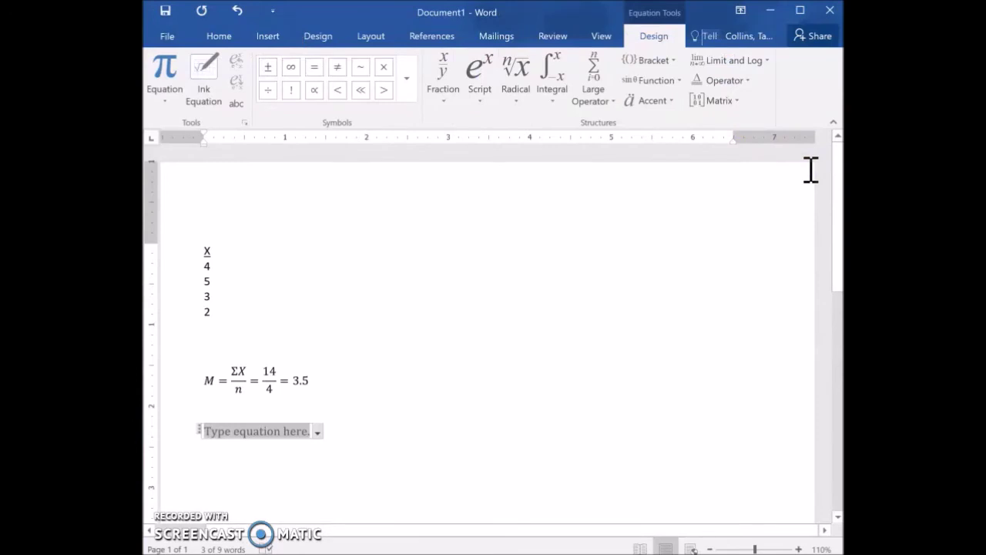
{"action": "left_click", "coordinate": [249, 434]}
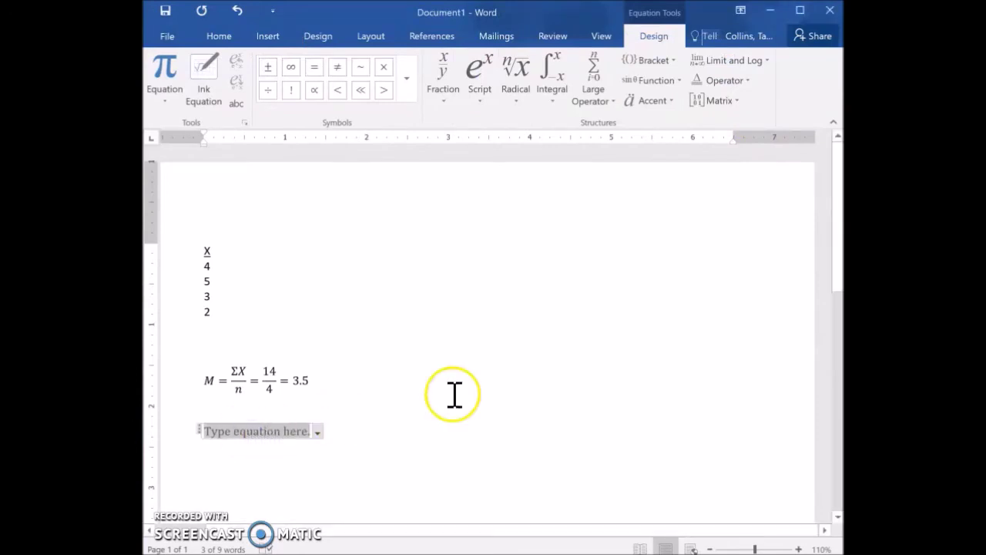
Add a subscript structure to the new equation with MS as the base and Between as the subscript
{"action": "left_click", "coordinate": [480, 104]}
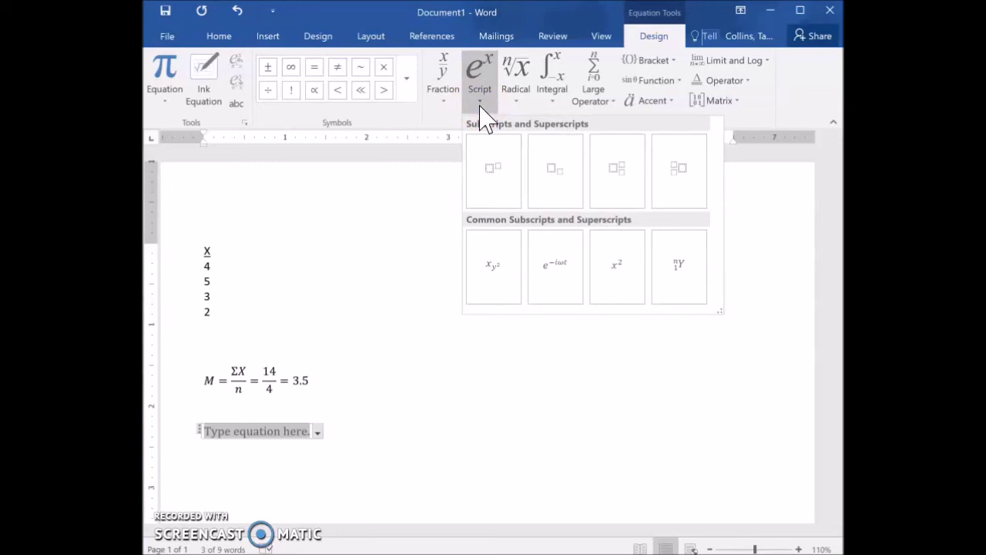
{"action": "left_click", "coordinate": [560, 173]}
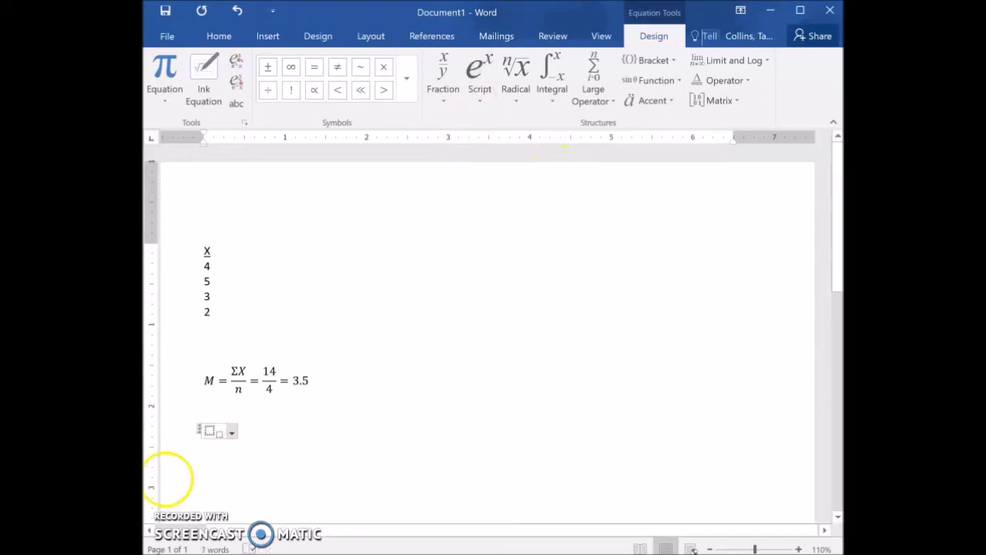
{"action": "left_click", "coordinate": [213, 432]}
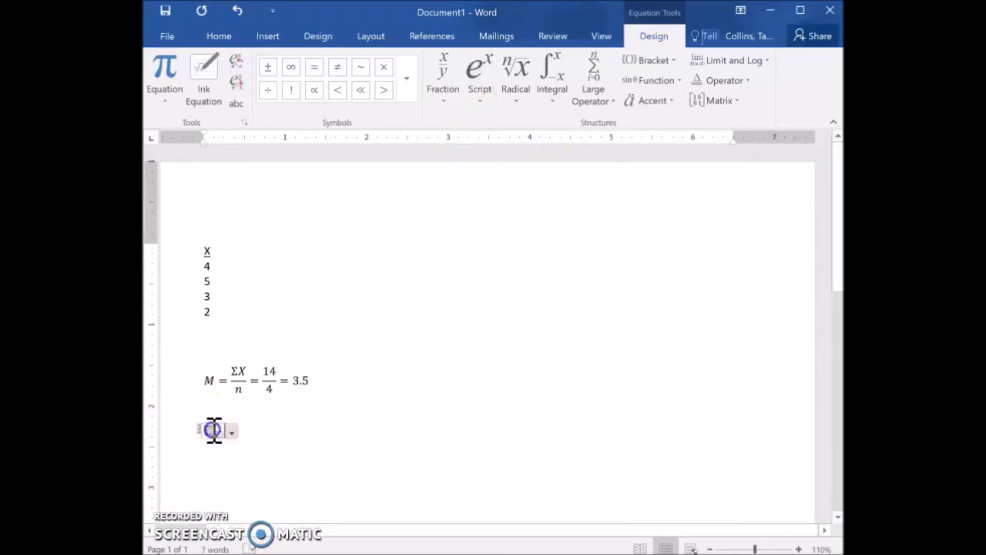
{"action": "type", "text": "MS"}
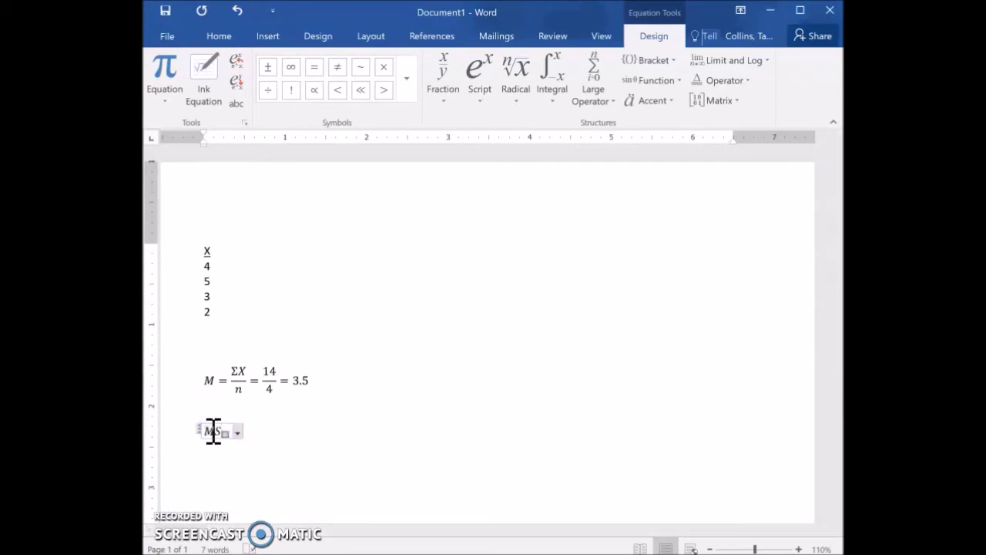
{"action": "left_click", "coordinate": [226, 433]}
{"action": "left_click", "coordinate": [289, 438]}
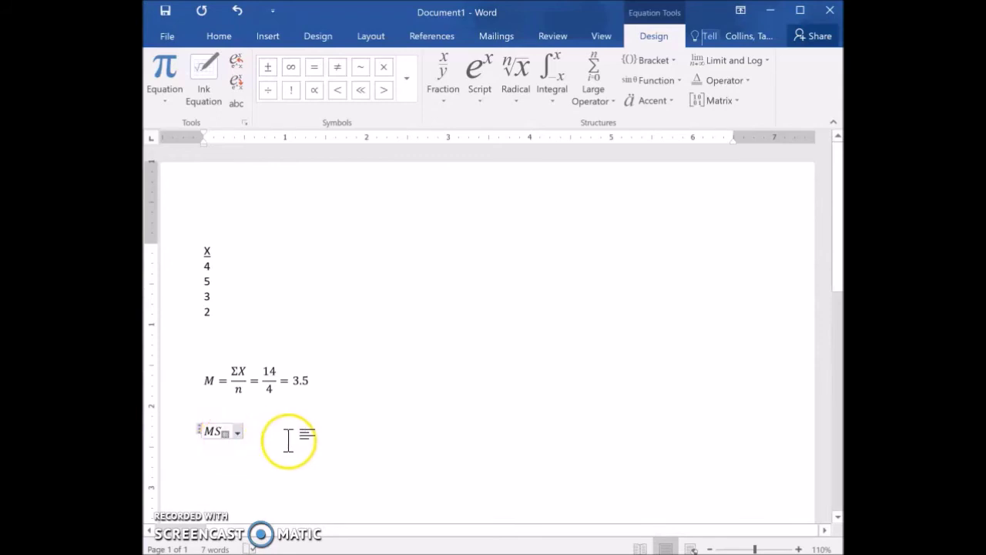
{"action": "type", "text": "Betwee"}
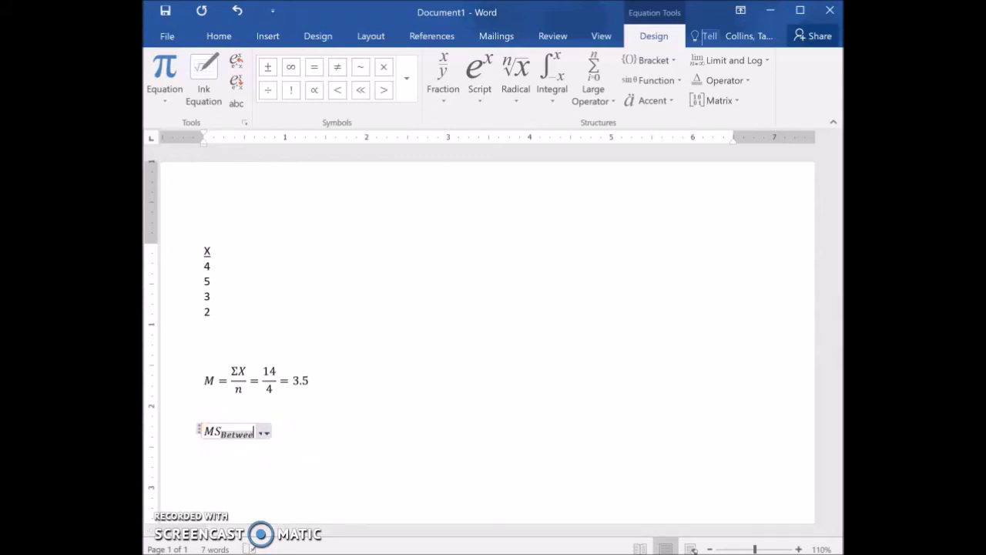
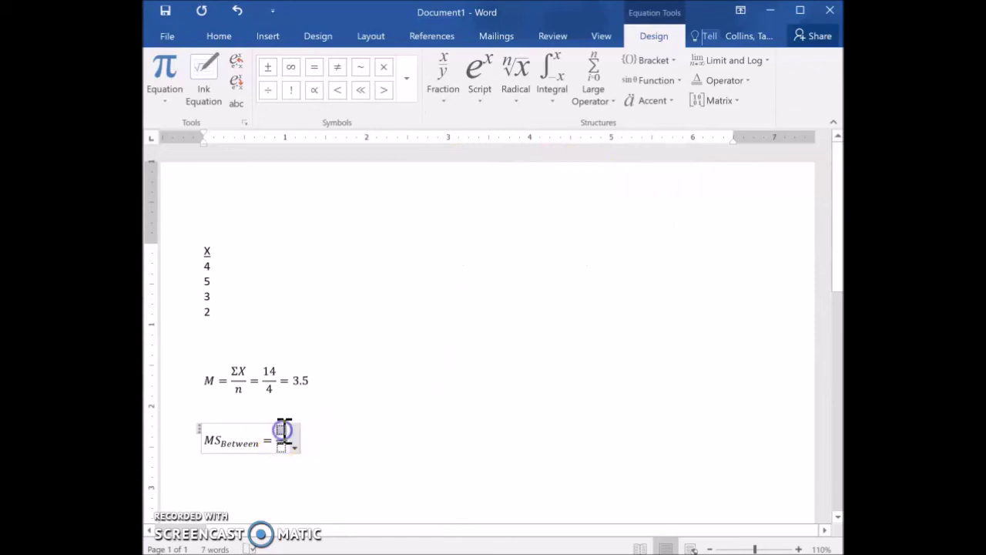
Insert a base-and-subscript structure in the empty numerator of the fraction after MS Between
{"action": "left_click", "coordinate": [283, 430]}
{"action": "left_click", "coordinate": [281, 430]}
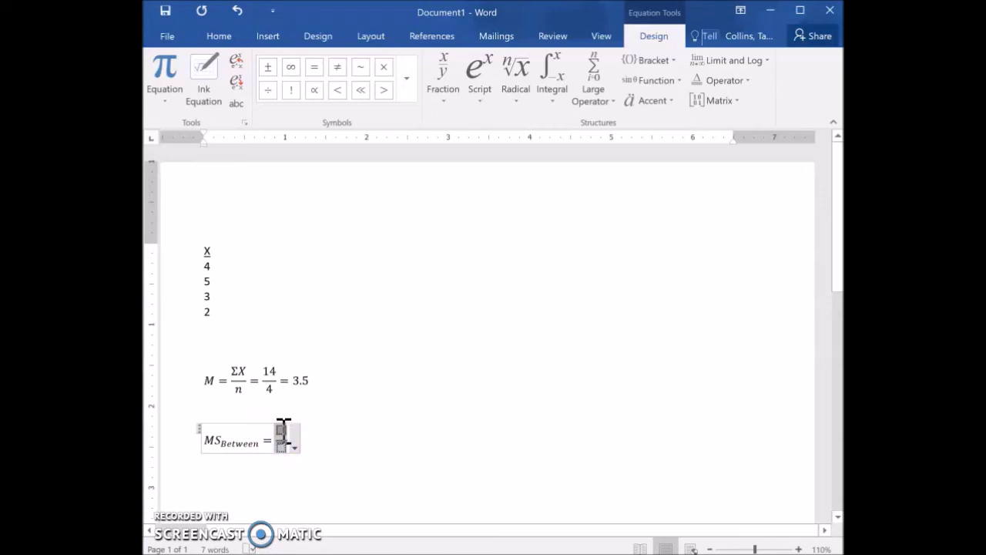
{"action": "left_click", "coordinate": [282, 429]}
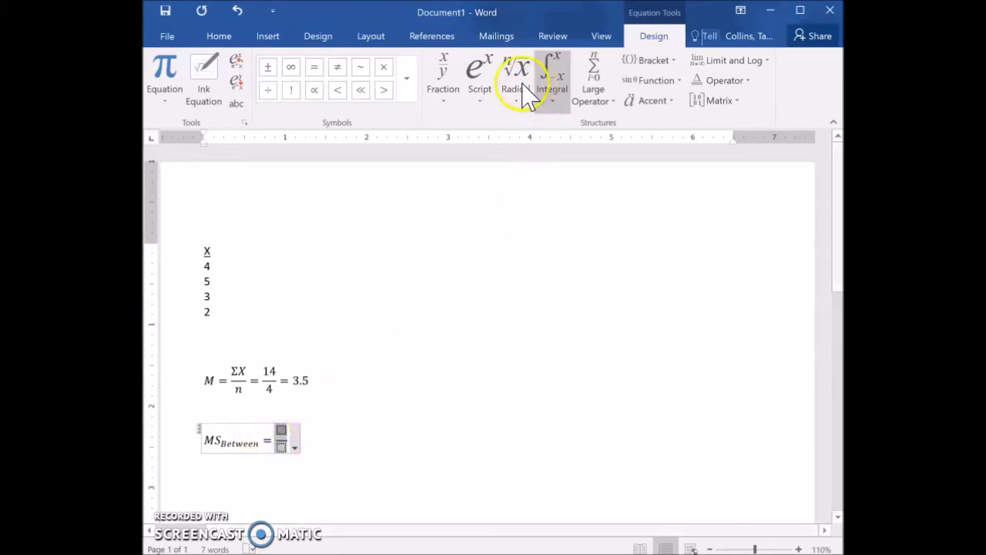
{"action": "left_click", "coordinate": [481, 85]}
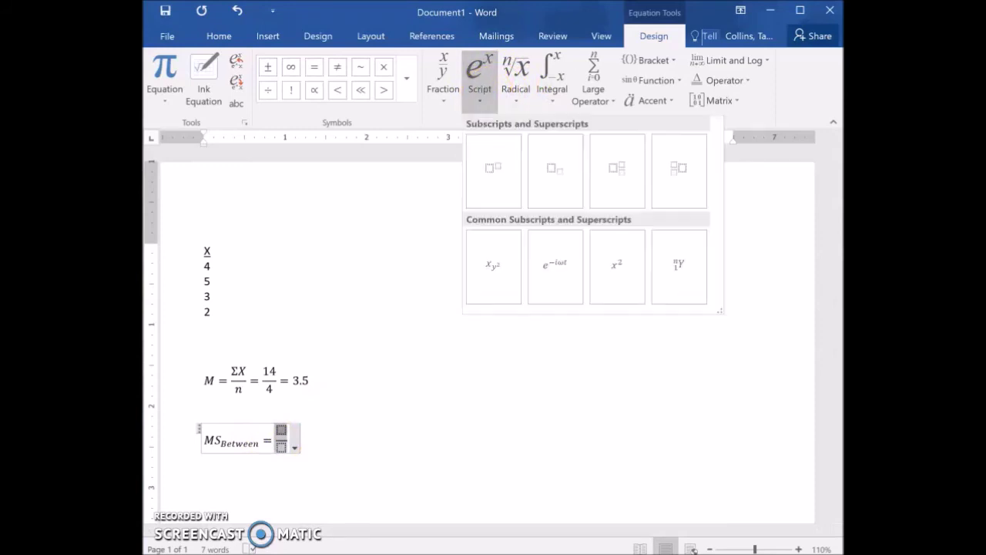
{"action": "left_click", "coordinate": [554, 187]}
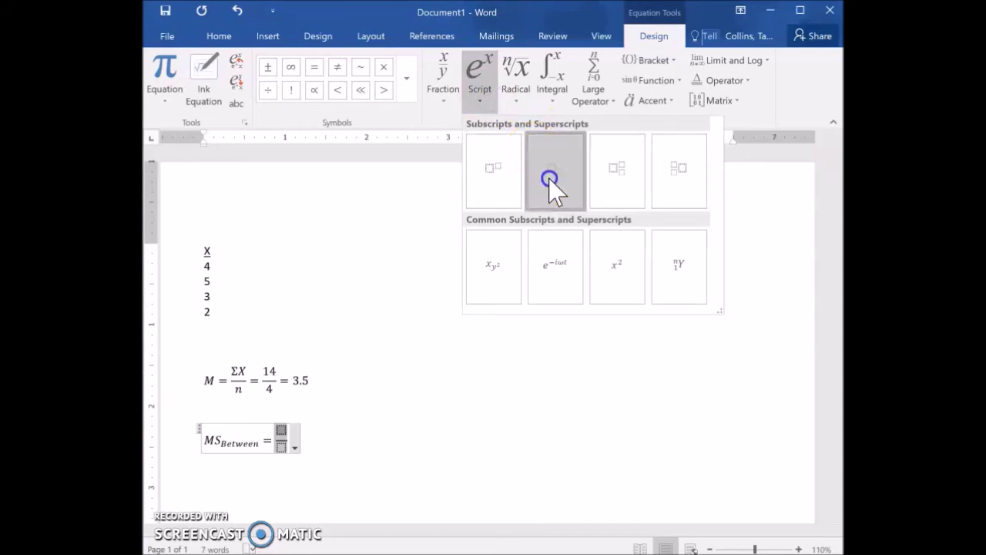
{"action": "left_click", "coordinate": [304, 447]}
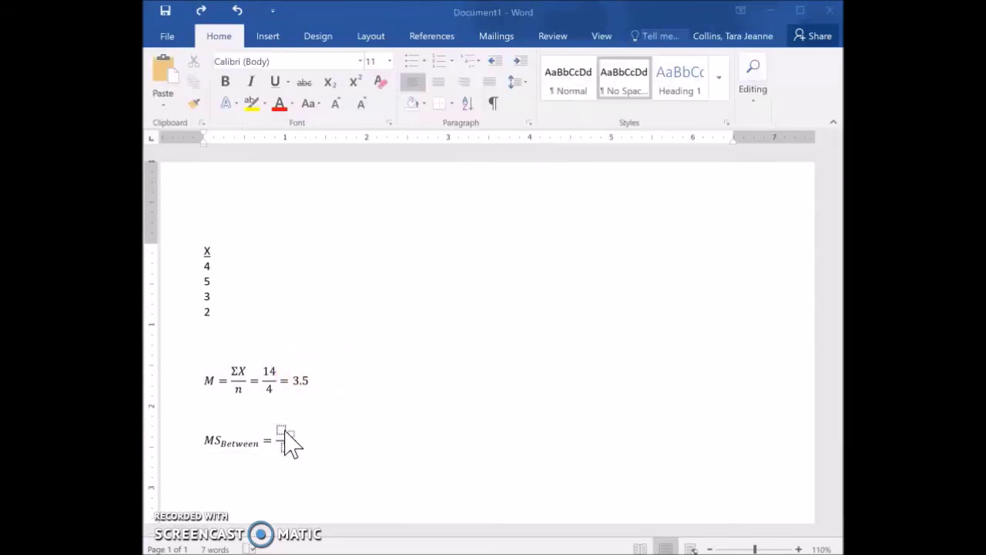
Fill the numerator's subscript structure with SS as the base and between as the subscript
{"action": "left_click", "coordinate": [283, 429]}
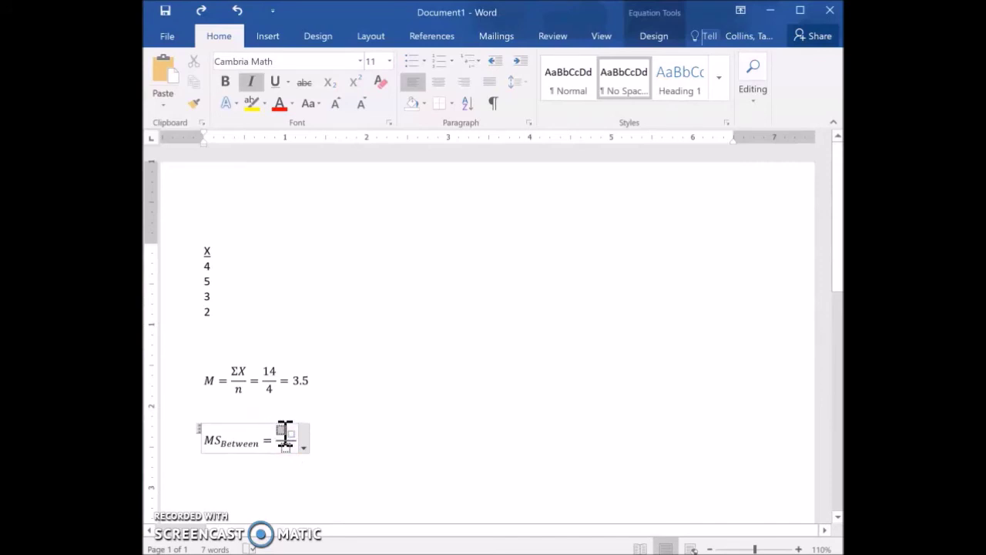
{"action": "type", "text": "SS"}
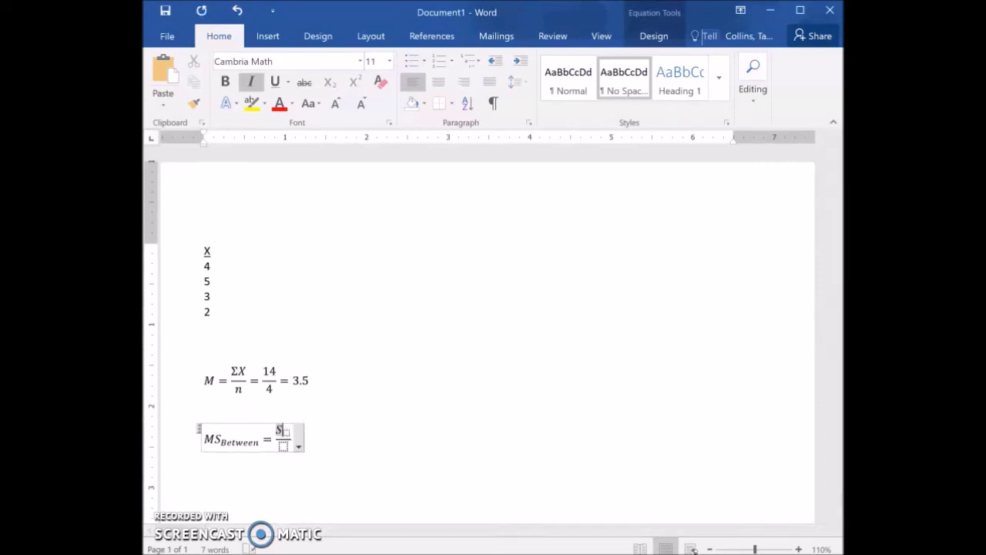
{"action": "left_click", "coordinate": [285, 436]}
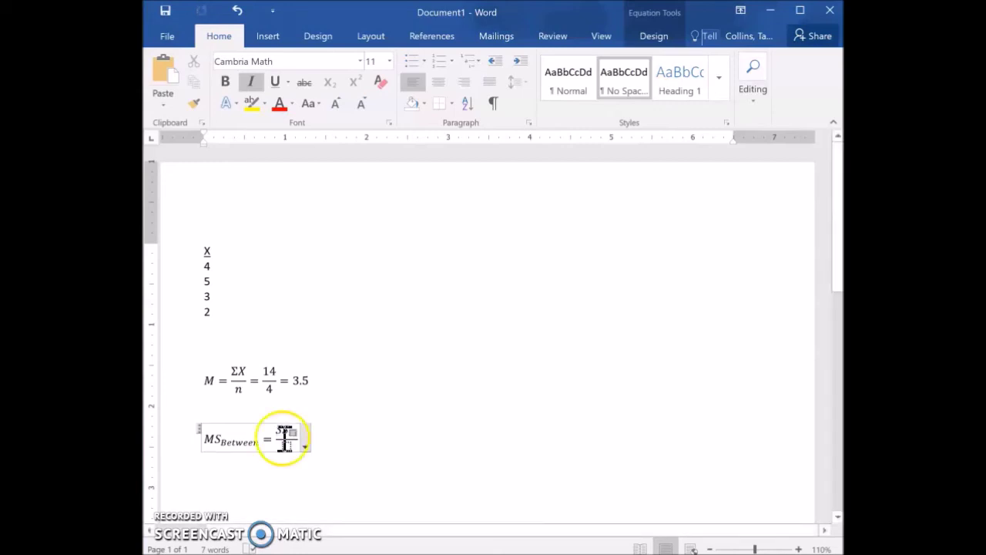
{"action": "type", "text": "be"}
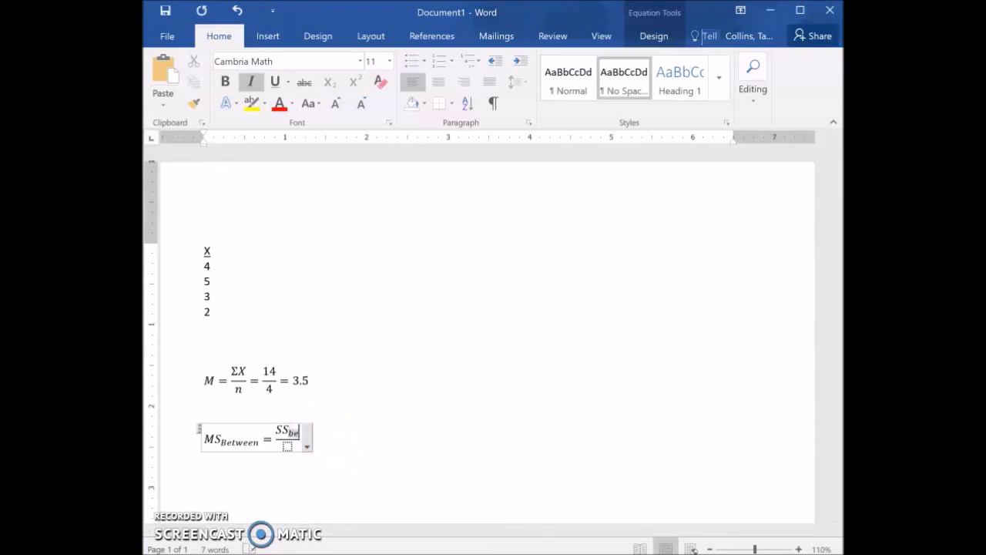
{"action": "type", "text": "tween"}
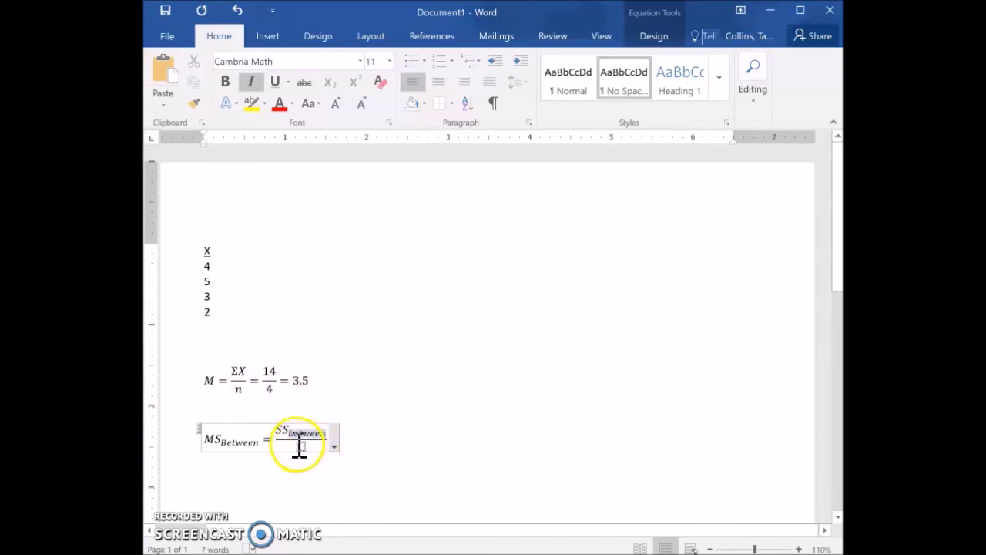
Insert a base-and-subscript structure in the empty denominator of the MS Between fraction
{"action": "left_click", "coordinate": [300, 447]}
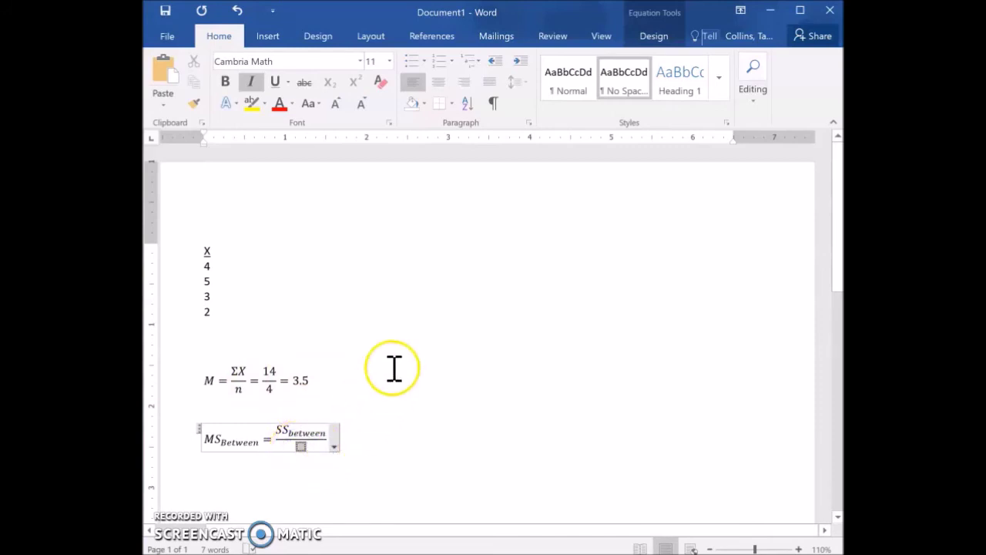
{"action": "left_click", "coordinate": [654, 36]}
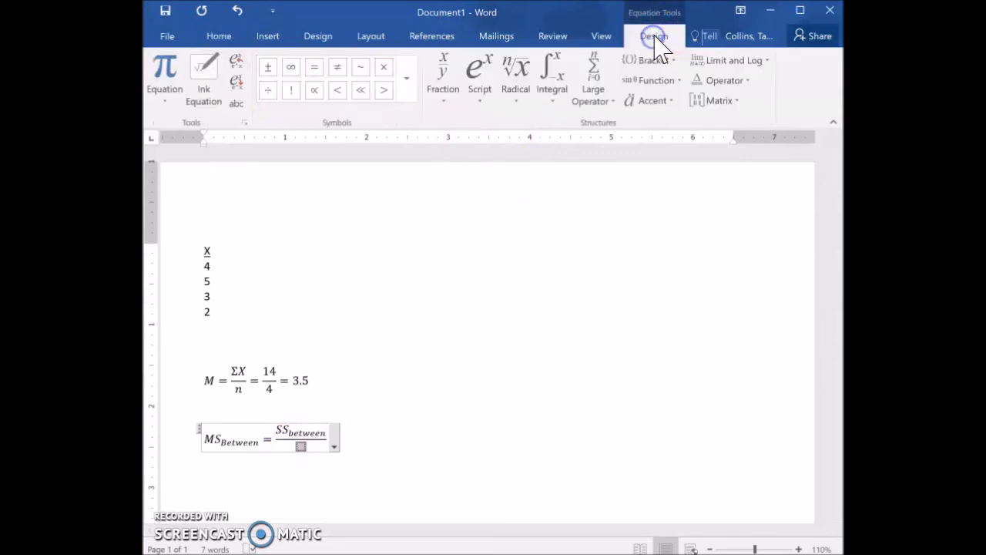
{"action": "left_click", "coordinate": [478, 92]}
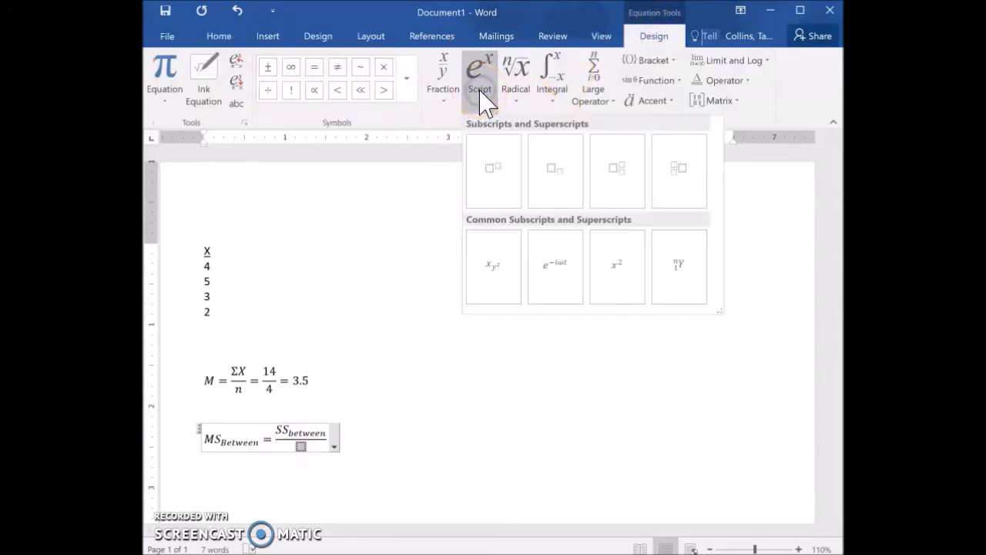
{"action": "left_click", "coordinate": [555, 171]}
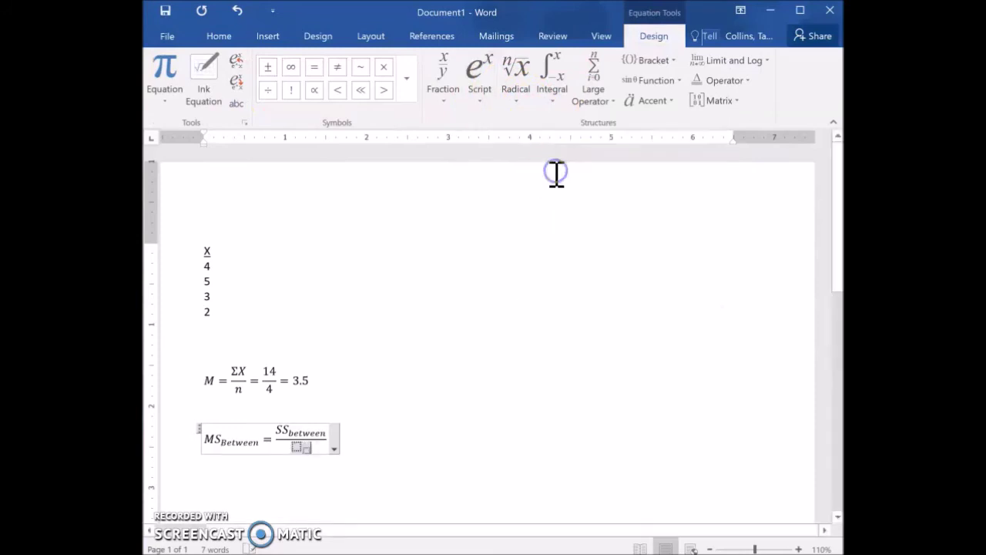
Fill the denominator's subscript structure with df as the base and between as the subscript
{"action": "left_click", "coordinate": [299, 445]}
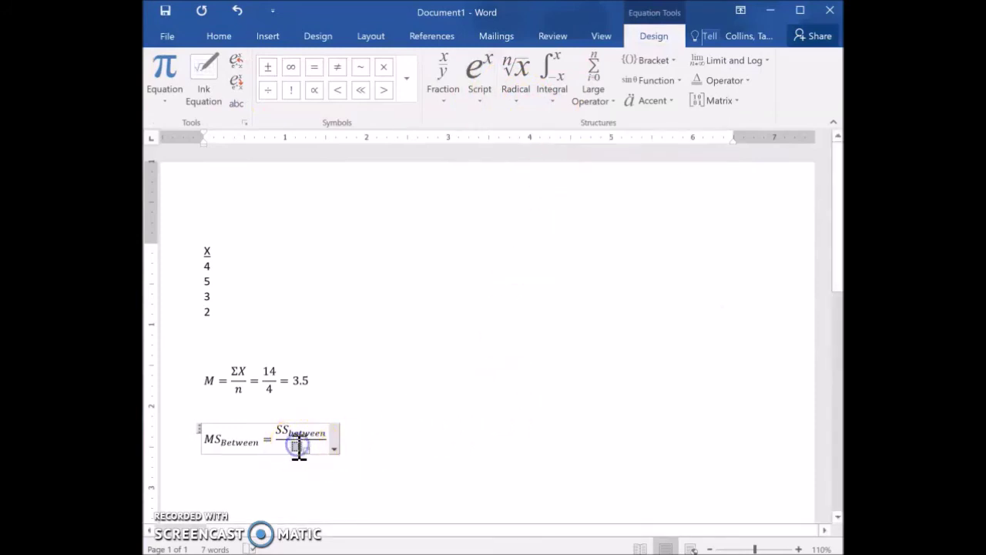
{"action": "type", "text": "df"}
{"action": "left_click", "coordinate": [307, 451]}
{"action": "type", "text": "bet"}
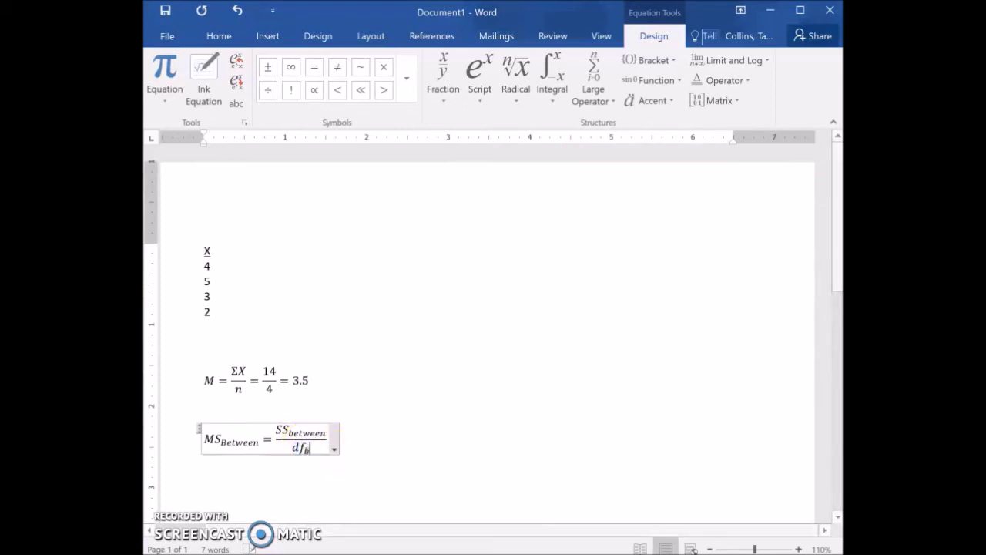
{"action": "type", "text": "weem"}
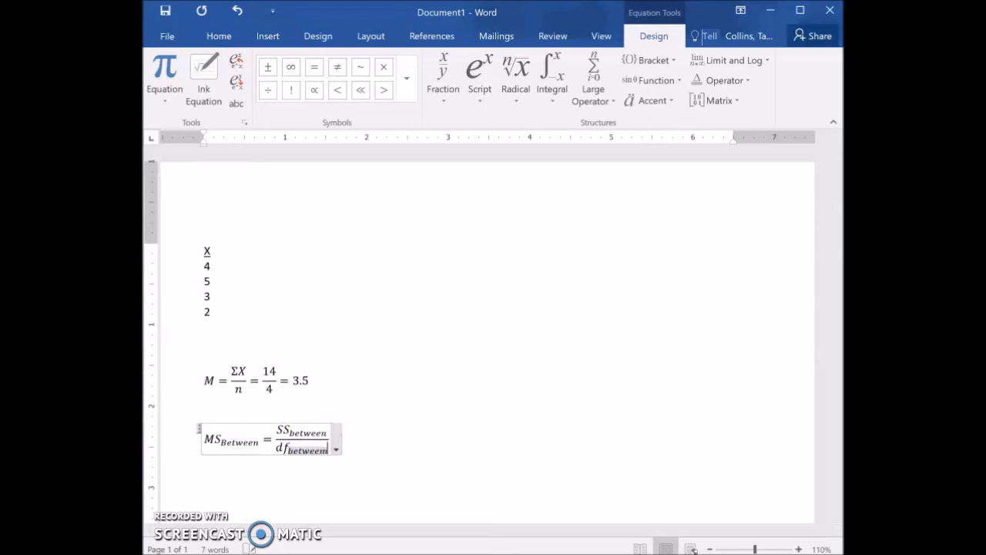
{"action": "key", "text": "BackSpace"}
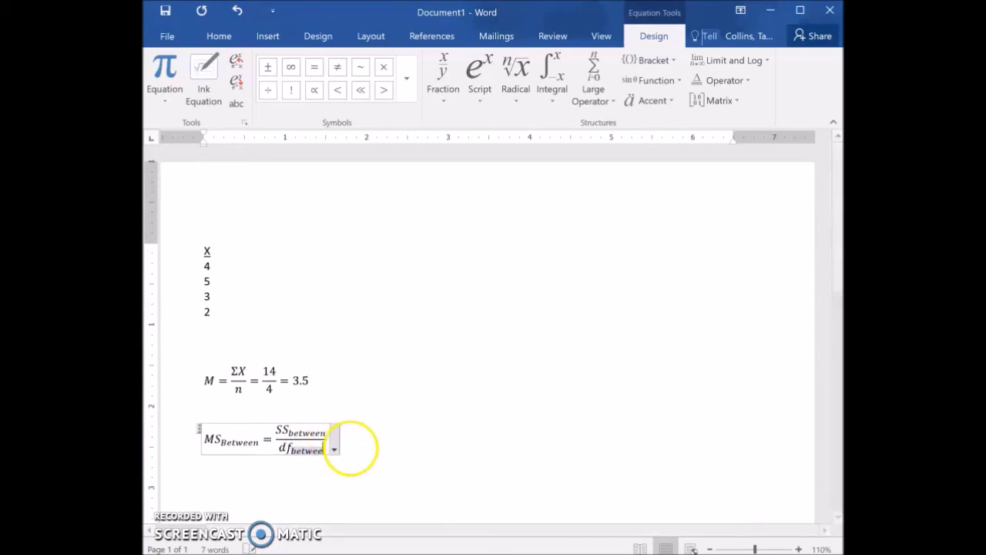
{"action": "type", "text": "n"}
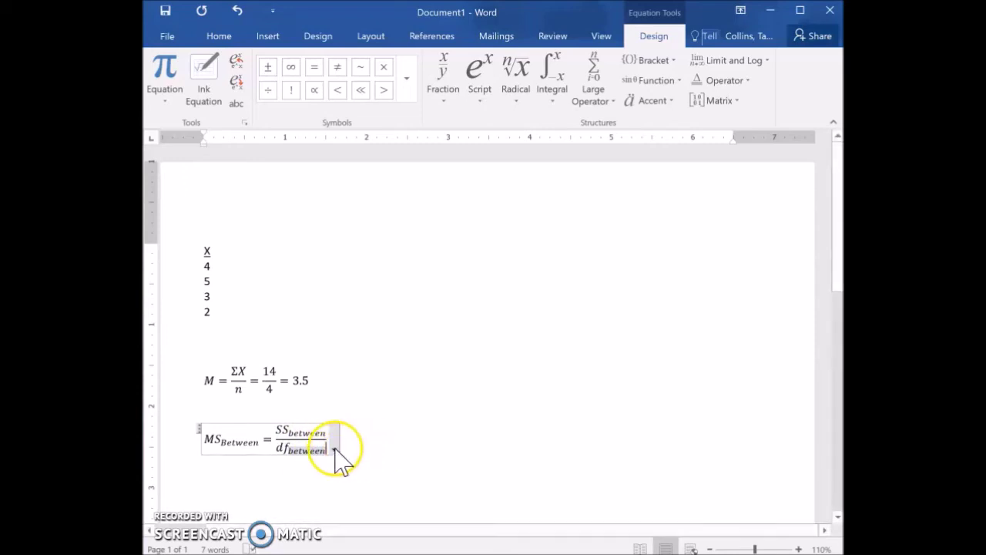
Copy the equals sign and the SS between over df between fraction, and paste them at the end of the same equation
{"action": "left_click_drag", "start_coordinate": [259, 437], "coordinate": [307, 453]}
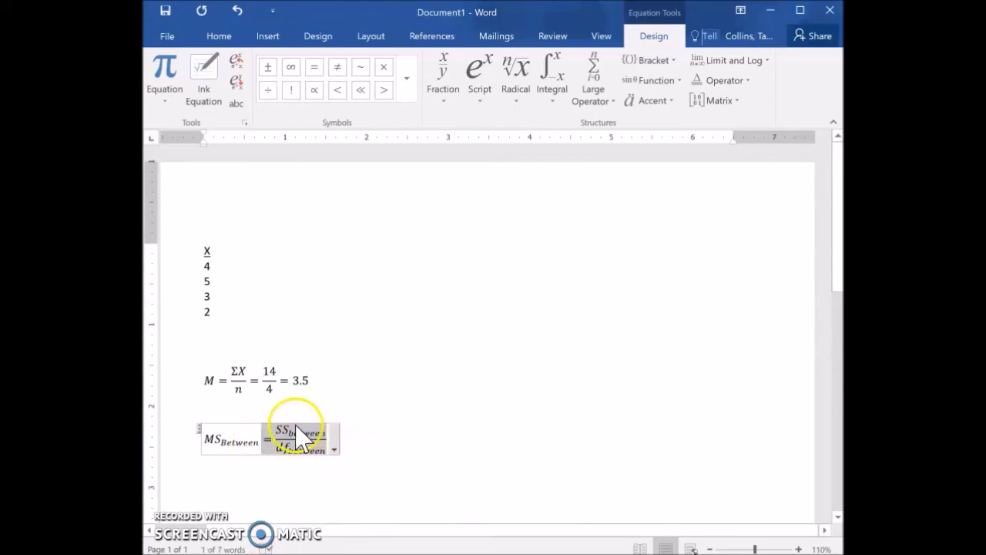
{"action": "right_click", "coordinate": [304, 445]}
{"action": "left_click", "coordinate": [339, 290]}
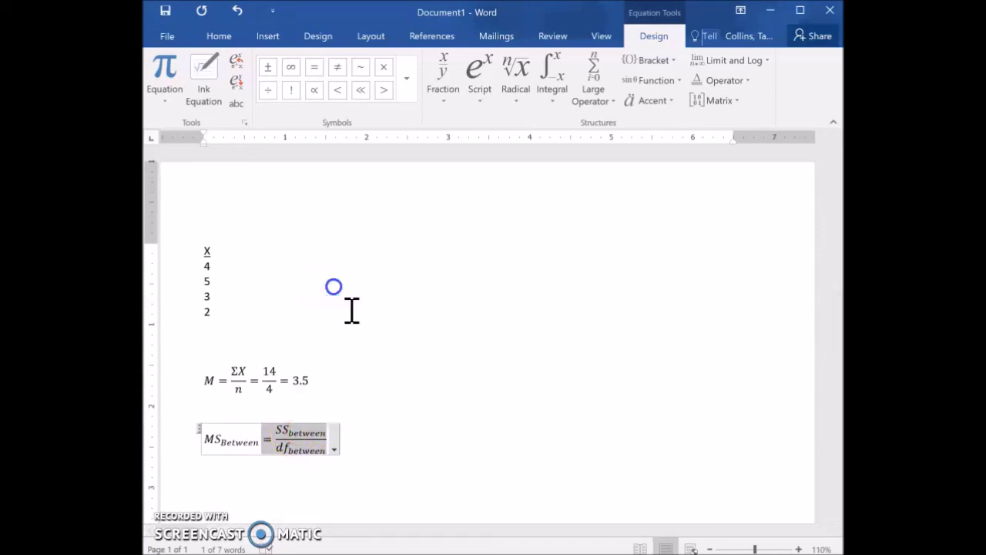
{"action": "left_click", "coordinate": [352, 436]}
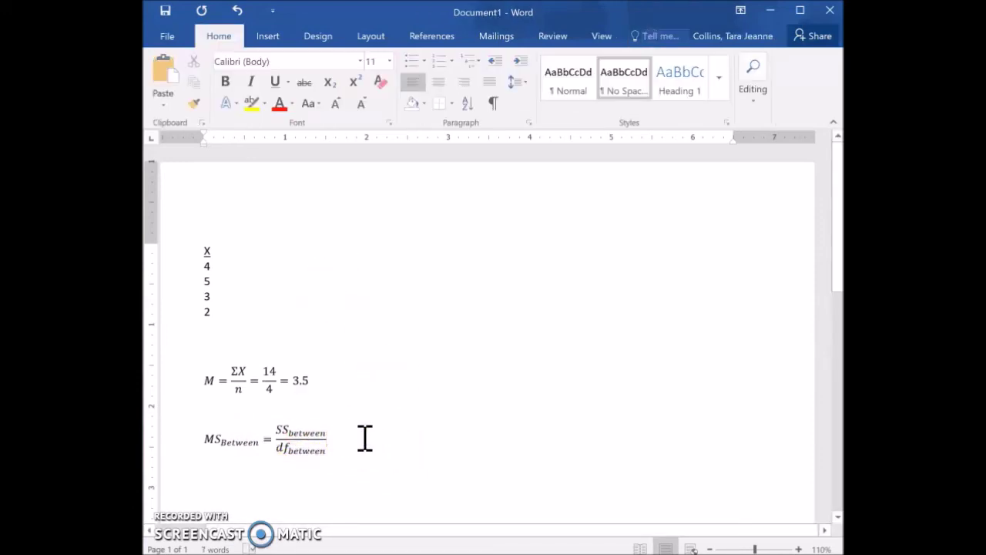
{"action": "type", "text": "="}
{"action": "key", "text": "ctrl+v"}
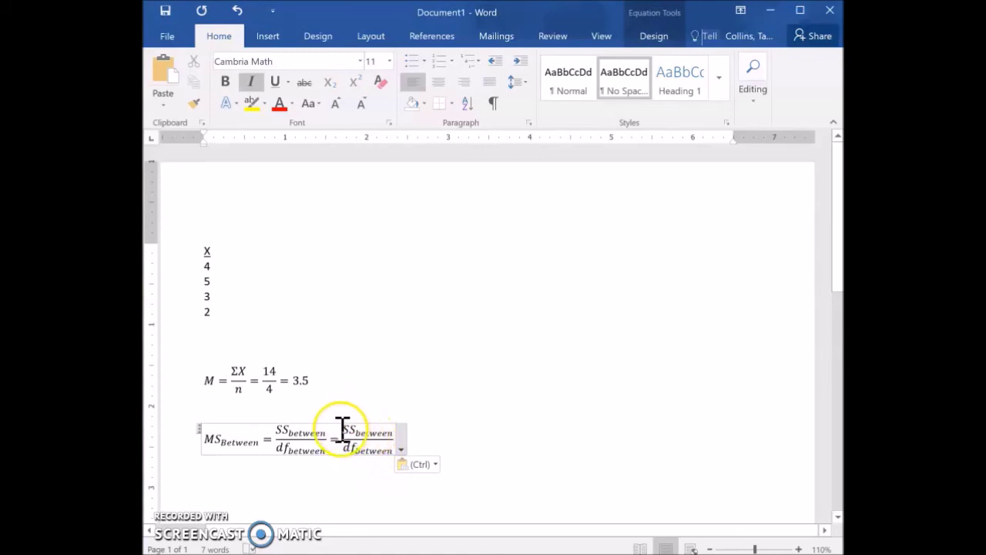
Replace the copied fraction's numerator with 44 and its denominator with 3
{"action": "double_click", "coordinate": [386, 431]}
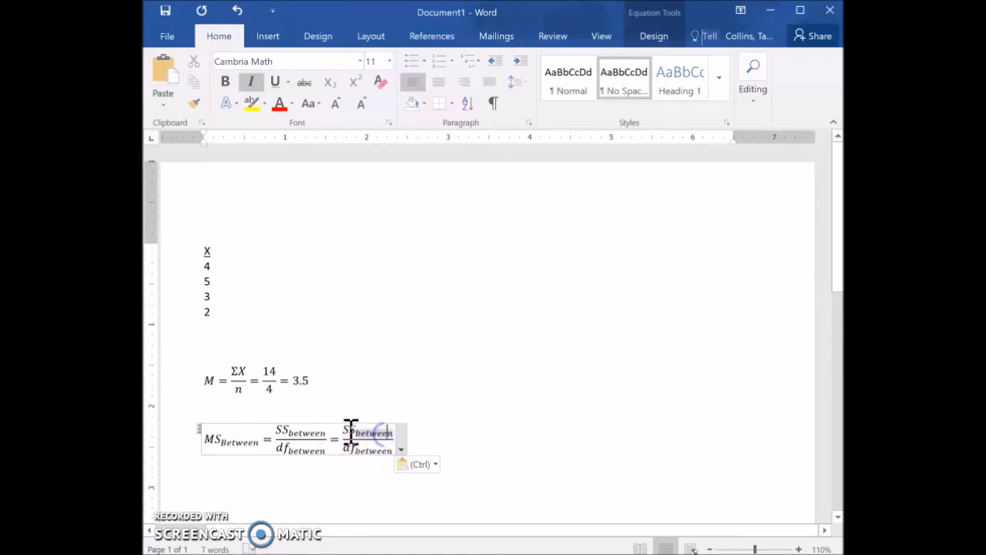
{"action": "left_click_drag", "start_coordinate": [349, 430], "coordinate": [393, 437]}
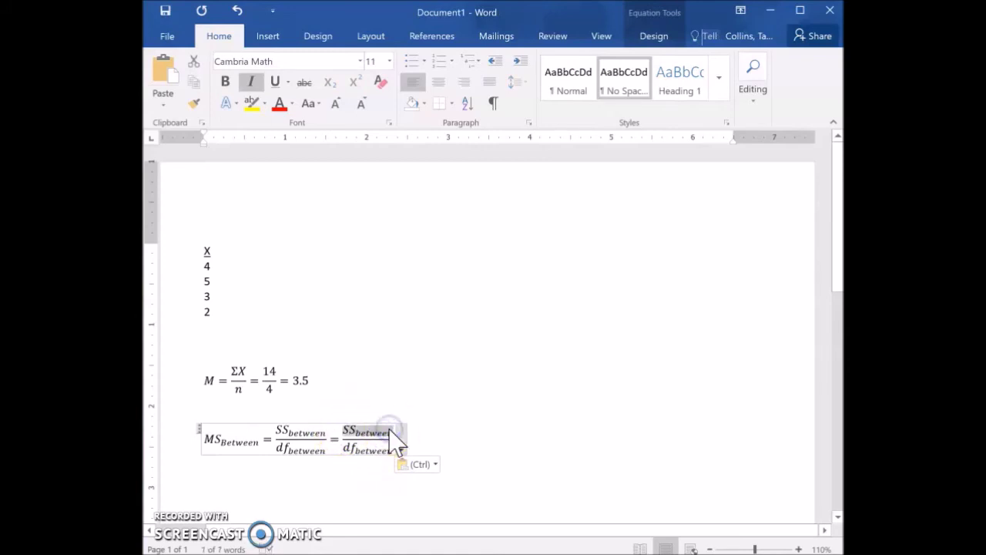
{"action": "type", "text": "44"}
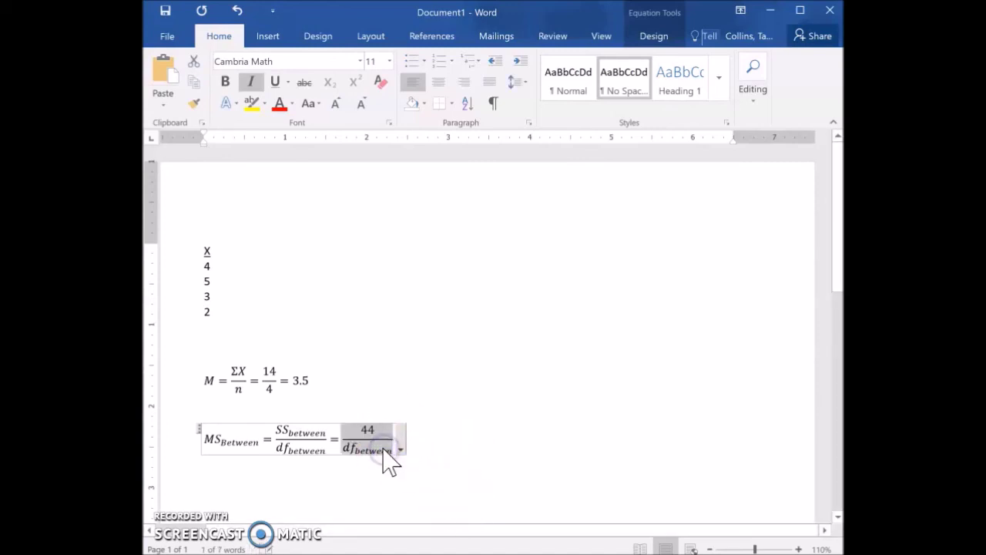
{"action": "left_click", "coordinate": [339, 445]}
{"action": "left_click_drag", "start_coordinate": [343, 449], "coordinate": [383, 451]}
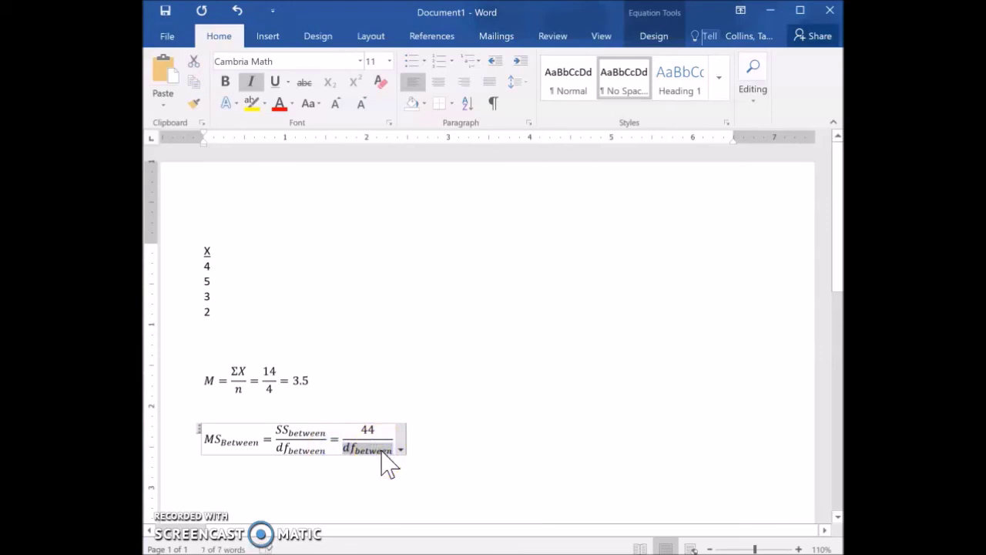
{"action": "type", "text": "3"}
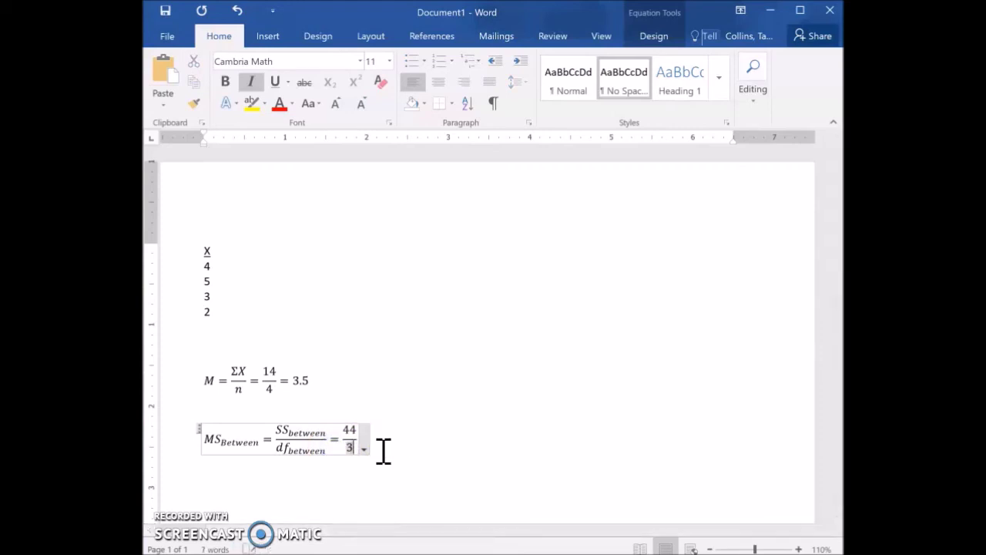
{"action": "left_click", "coordinate": [390, 443]}
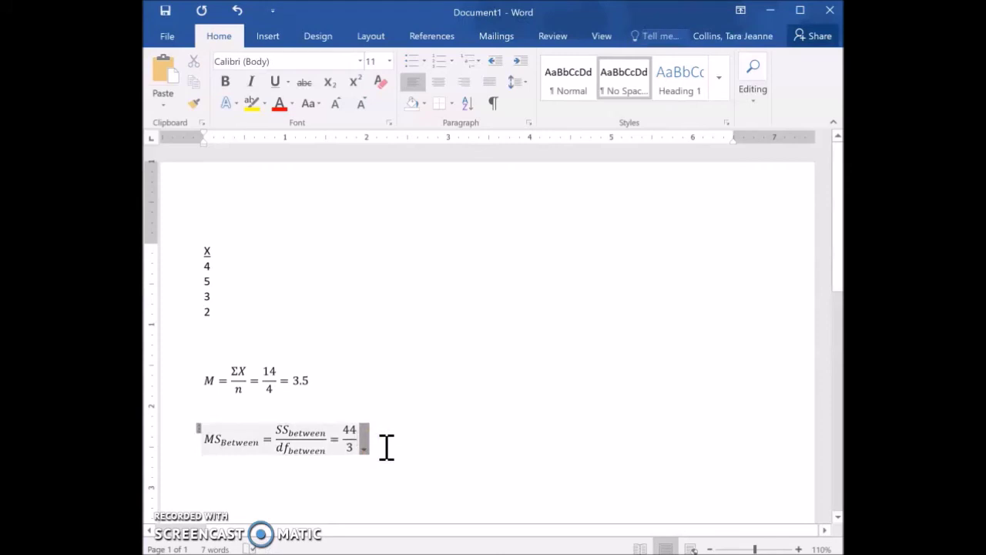
{"action": "left_click", "coordinate": [330, 448]}
{"action": "left_click", "coordinate": [206, 430]}
{"action": "left_click", "coordinate": [424, 452]}
{"action": "left_click", "coordinate": [351, 437]}
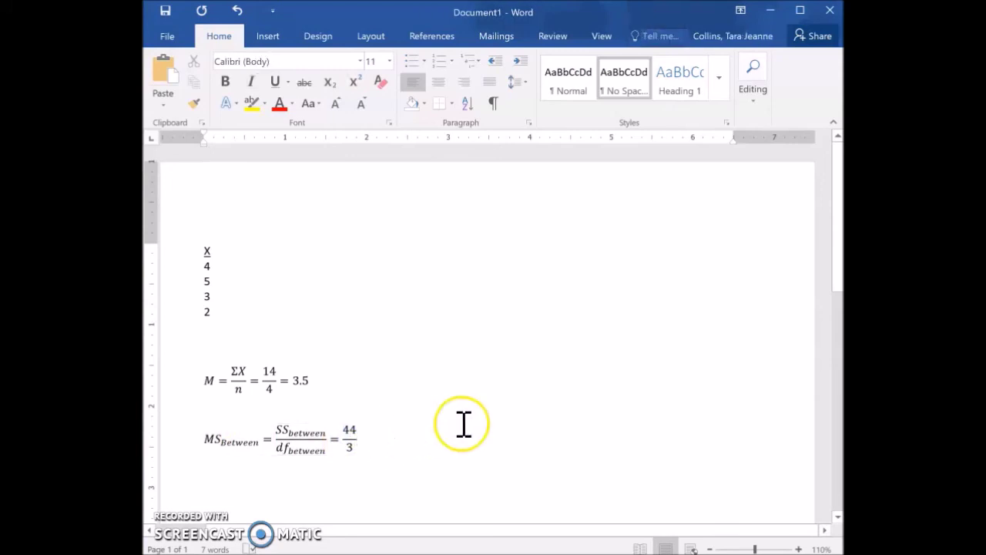
Insert a new blank equation on a new line below the MS Between equation
{"action": "left_click", "coordinate": [475, 444]}
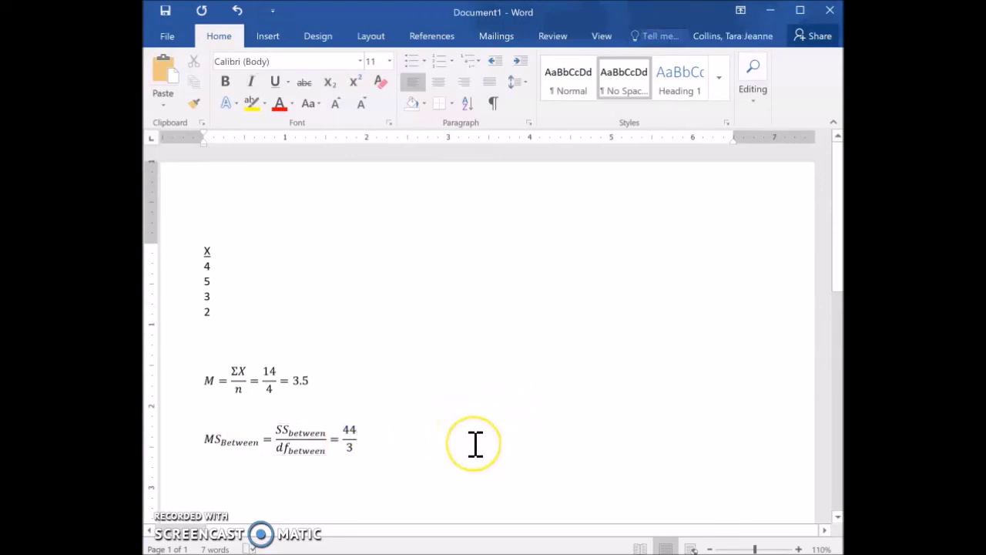
{"action": "key", "text": "Return"}
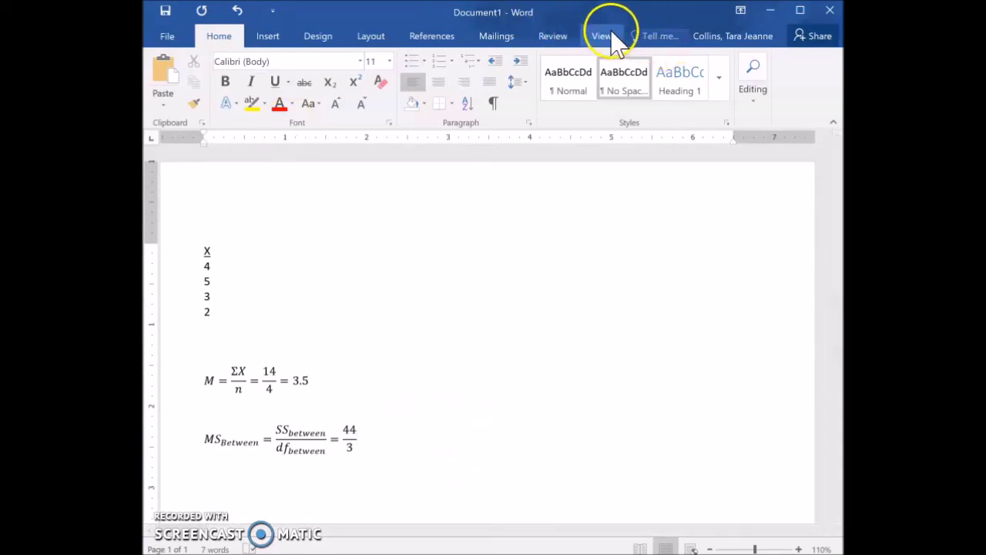
{"action": "left_click", "coordinate": [275, 35]}
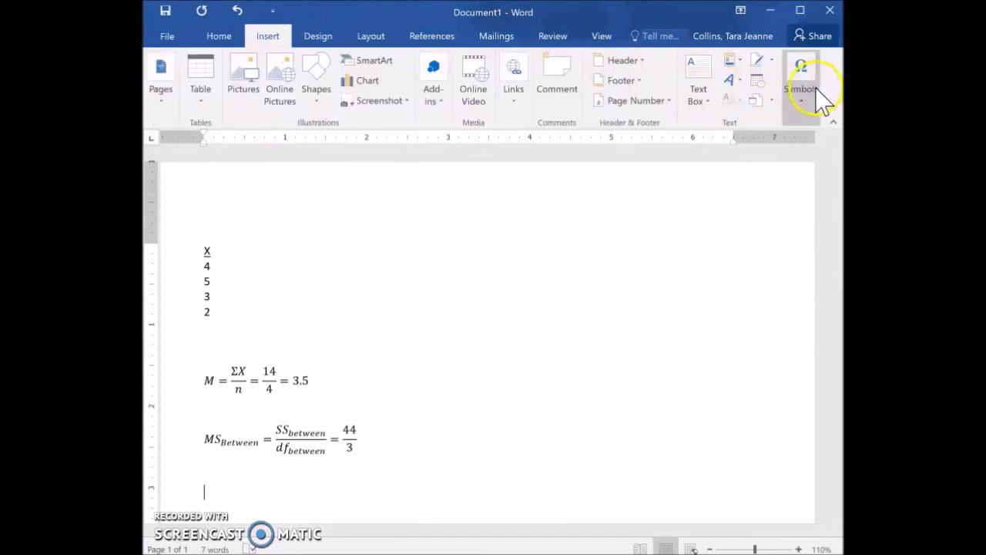
{"action": "left_click", "coordinate": [799, 98]}
{"action": "left_click", "coordinate": [809, 179]}
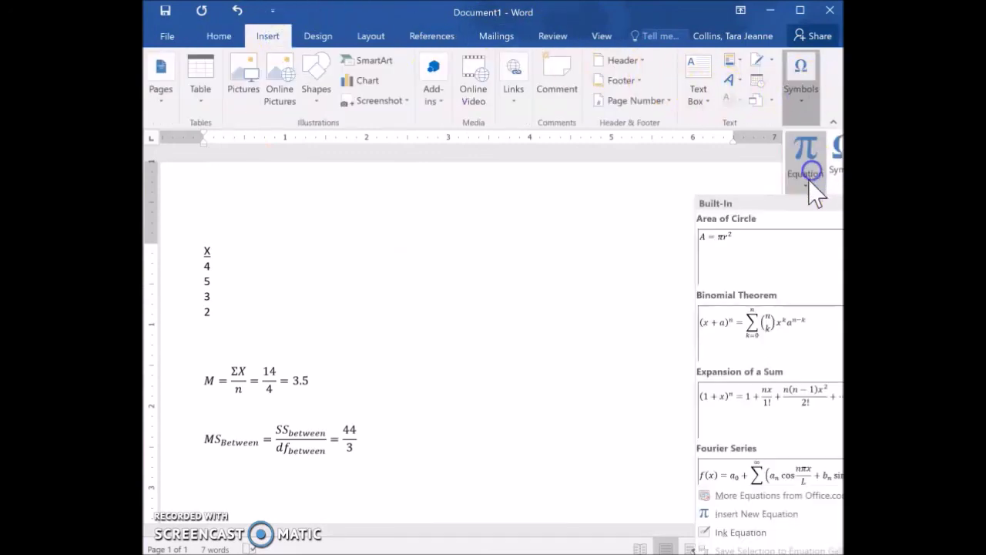
{"action": "left_click", "coordinate": [803, 156]}
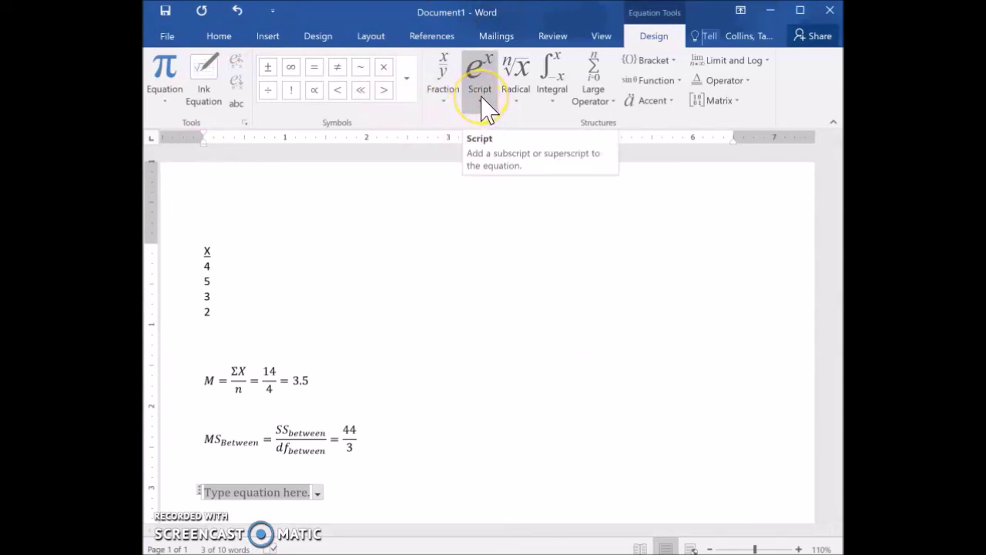
Add a superscript structure to the new equation with r as the base and 2 as the exponent
{"action": "left_click", "coordinate": [484, 111]}
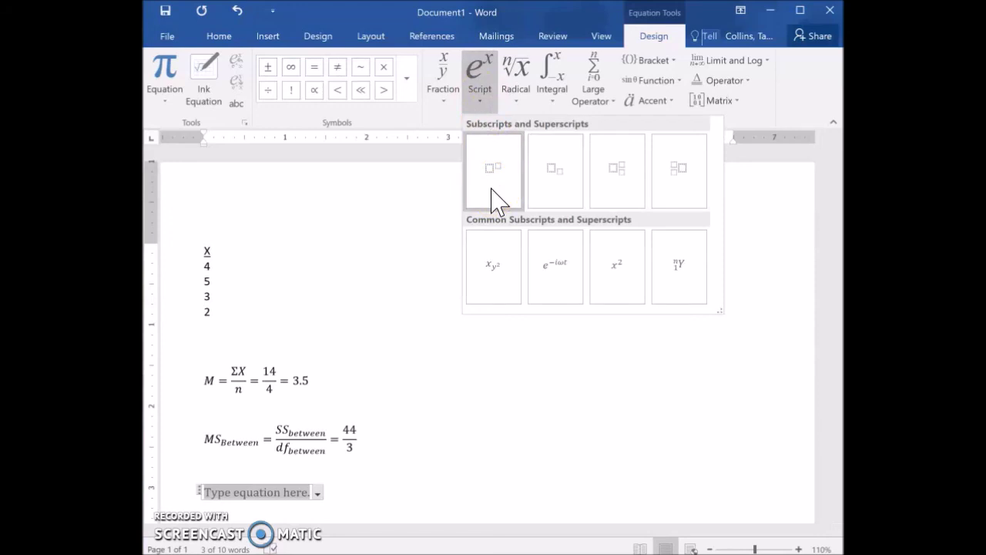
{"action": "left_click", "coordinate": [492, 189]}
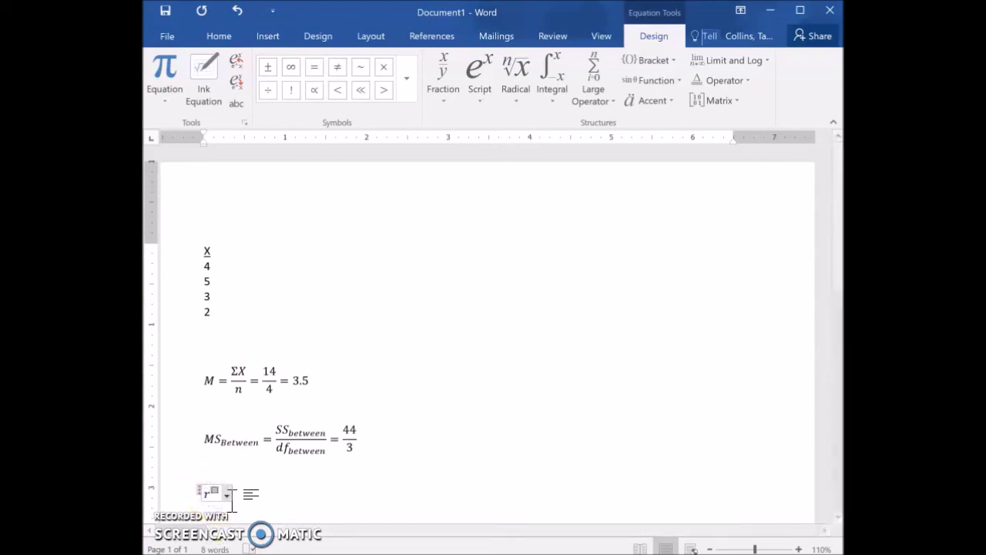
{"action": "type", "text": "2"}
{"action": "left_click", "coordinate": [223, 493]}
{"action": "left_click", "coordinate": [219, 491]}
{"action": "left_click", "coordinate": [312, 484]}
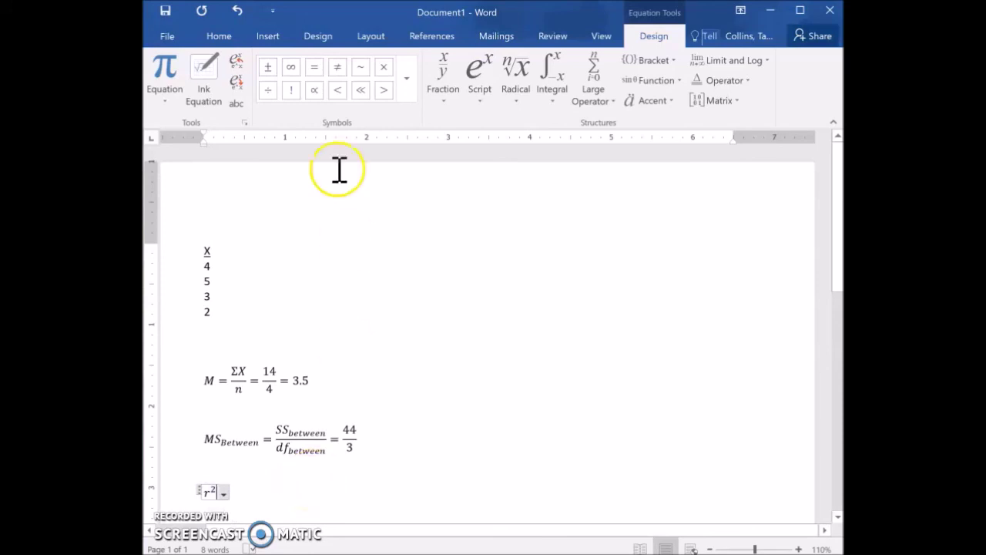
Add an equals sign and an empty stacked fraction after r²
{"action": "left_click", "coordinate": [313, 67]}
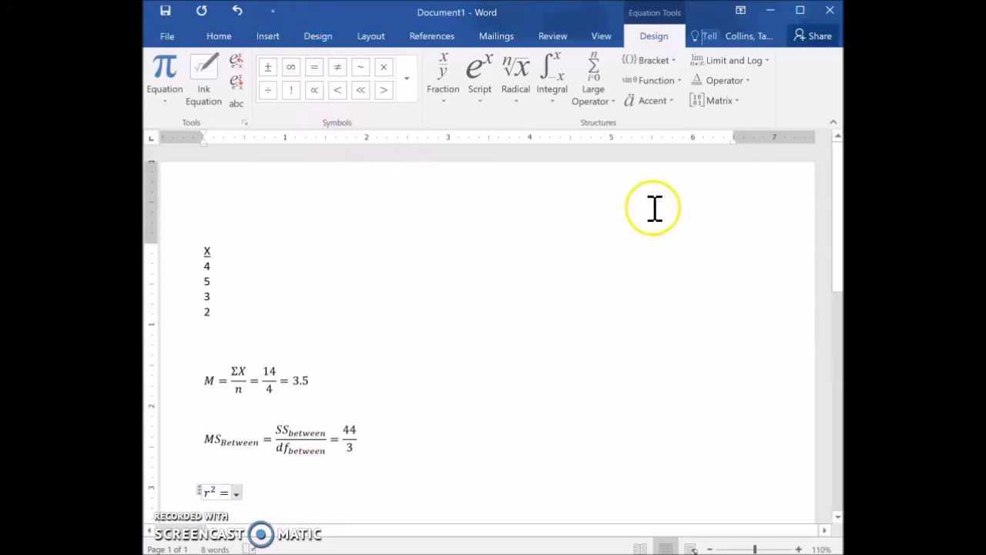
{"action": "left_click", "coordinate": [449, 87]}
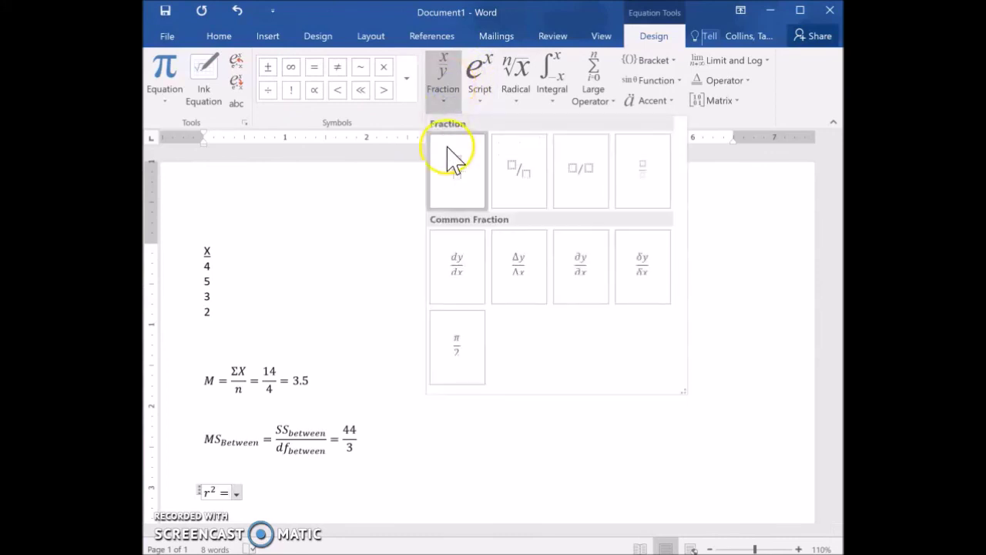
{"action": "left_click", "coordinate": [457, 164]}
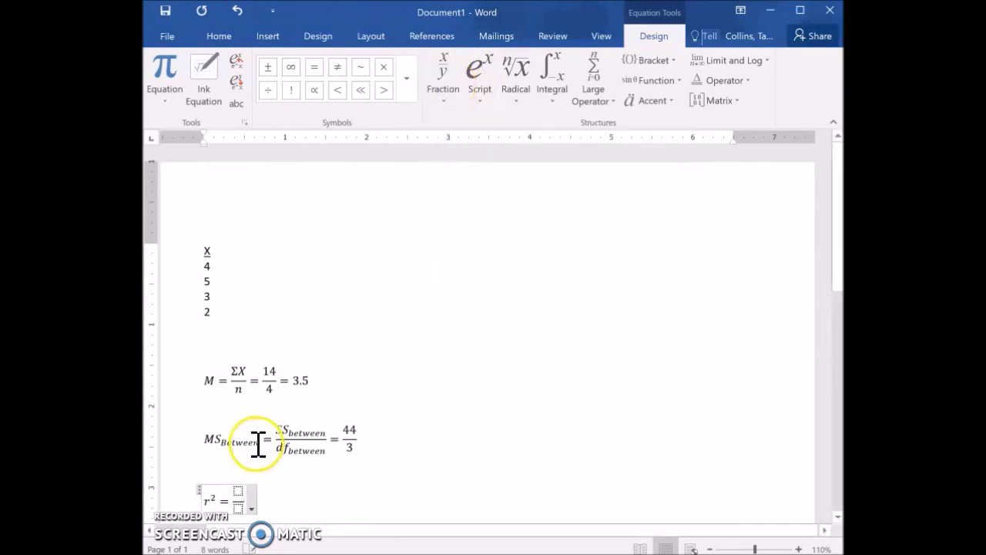
Enter t² in the fraction's numerator using a superscript structure, and select the empty denominator
{"action": "left_click", "coordinate": [238, 490]}
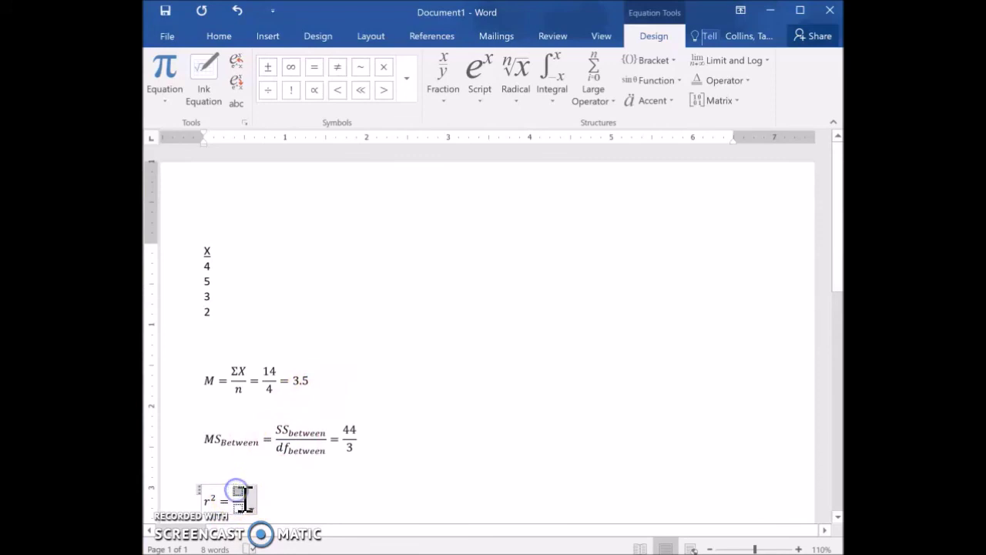
{"action": "left_click", "coordinate": [479, 101]}
{"action": "left_click", "coordinate": [487, 171]}
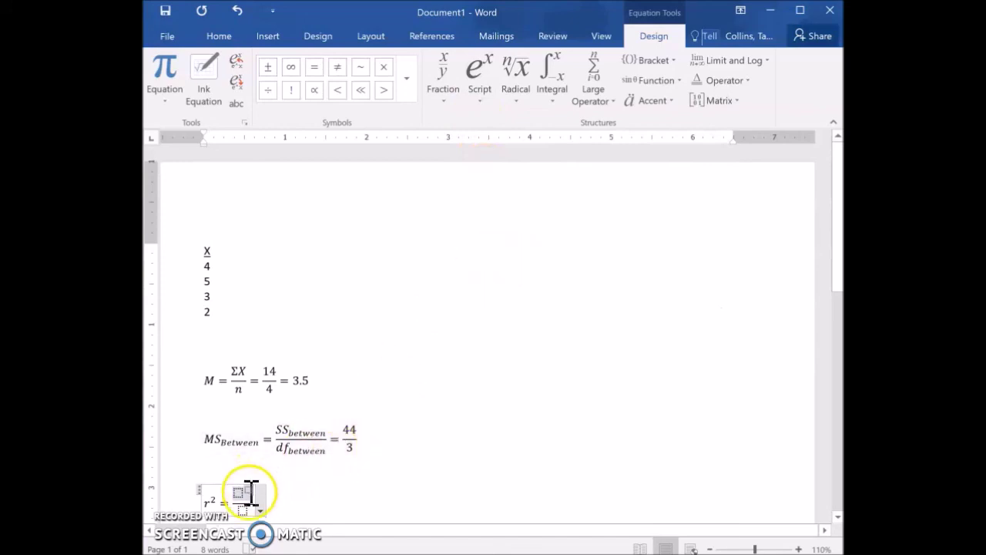
{"action": "type", "text": "SS"}
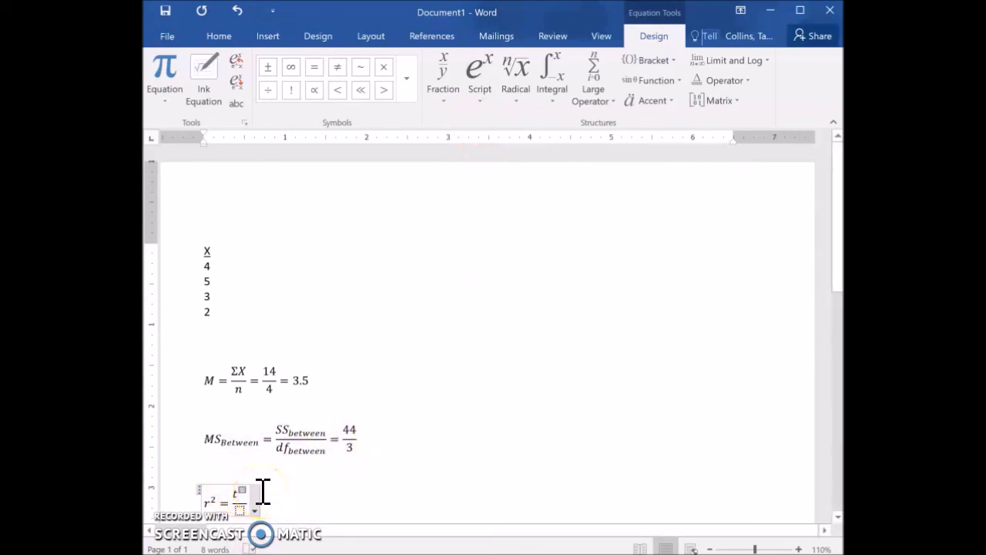
{"action": "type", "text": "2"}
{"action": "left_click", "coordinate": [242, 507]}
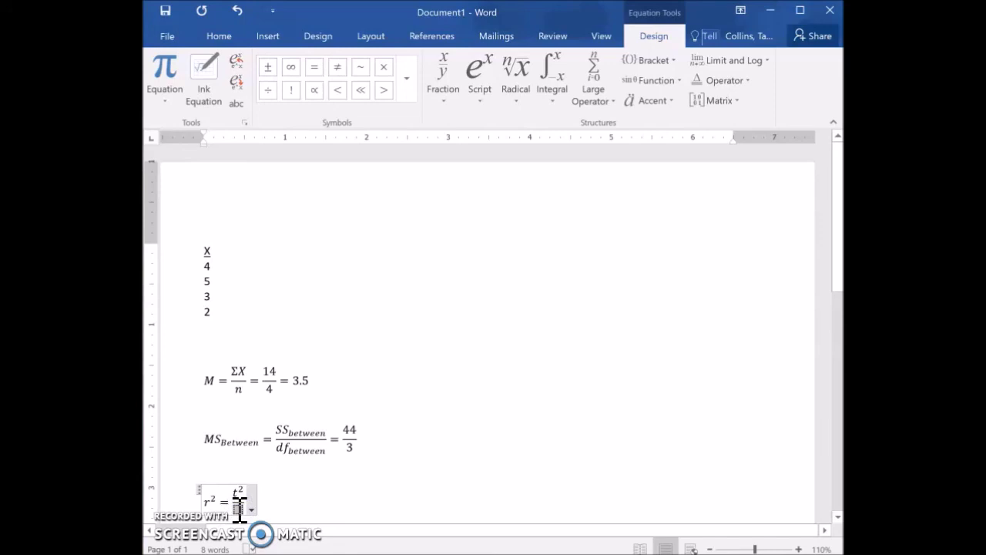
Fill the denominator of the r² fraction with t² + df, using a superscript structure for t²
{"action": "left_click", "coordinate": [480, 90]}
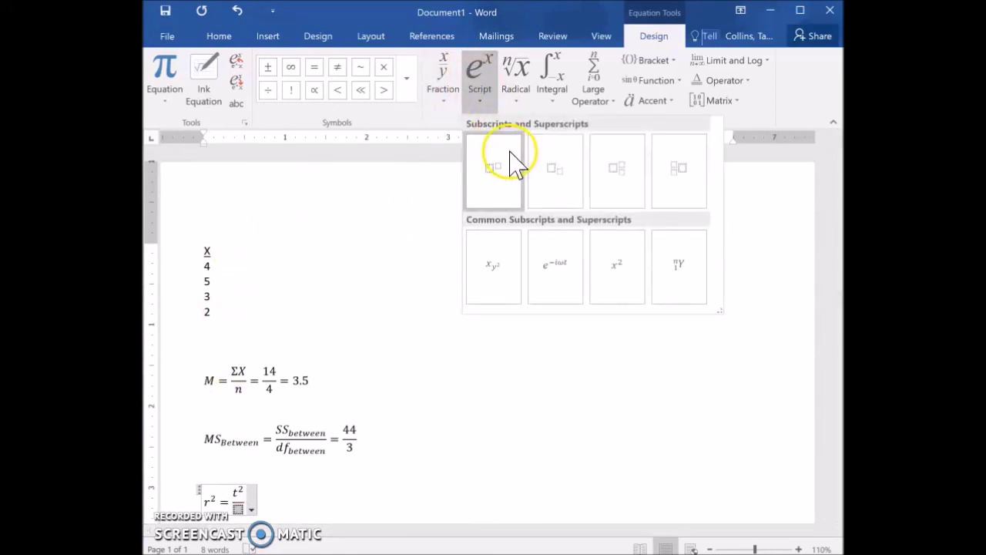
{"action": "left_click", "coordinate": [506, 165]}
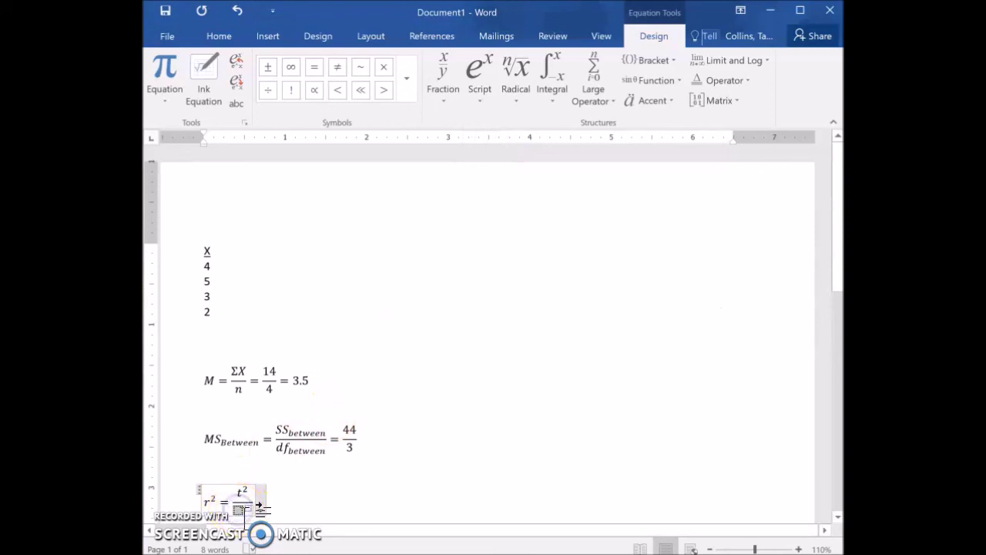
{"action": "type", "text": "t²"}
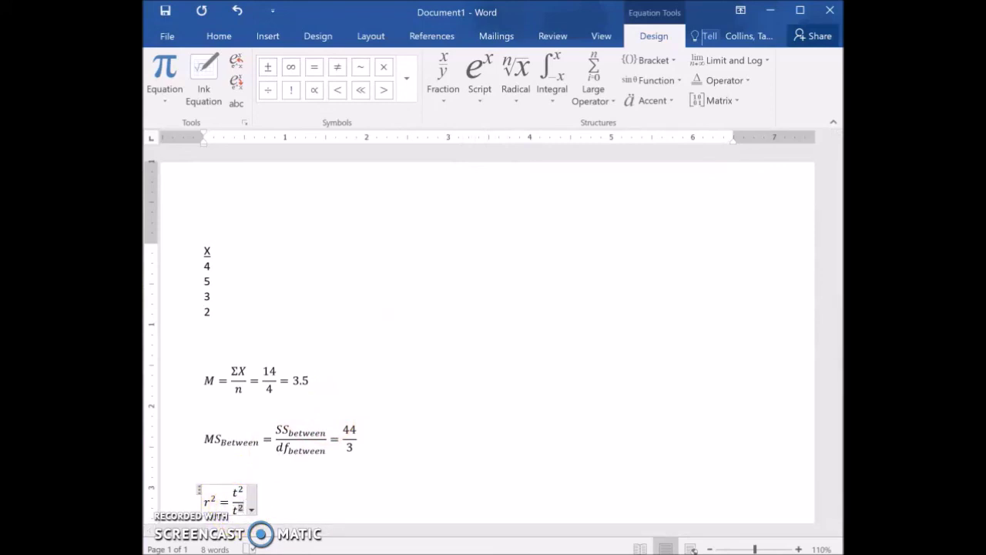
{"action": "type", "text": "+ "}
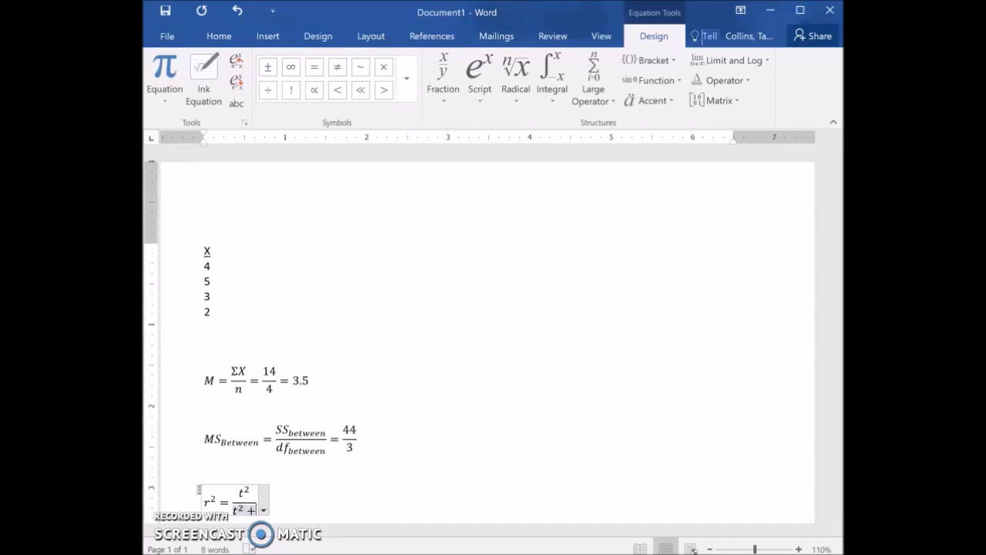
{"action": "type", "text": "df"}
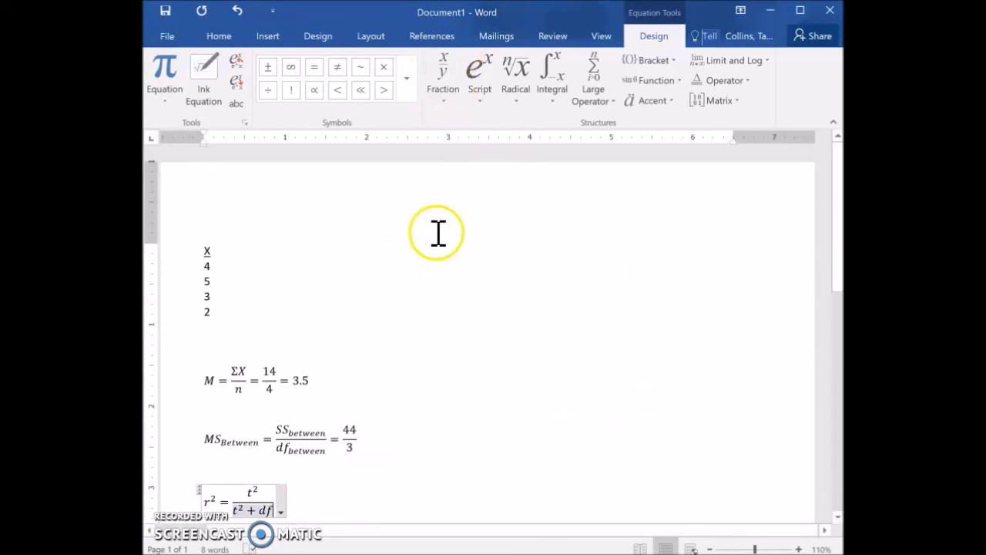
Look over the full set of Basic Math symbols and exit the r² equation
{"action": "left_click", "coordinate": [406, 77]}
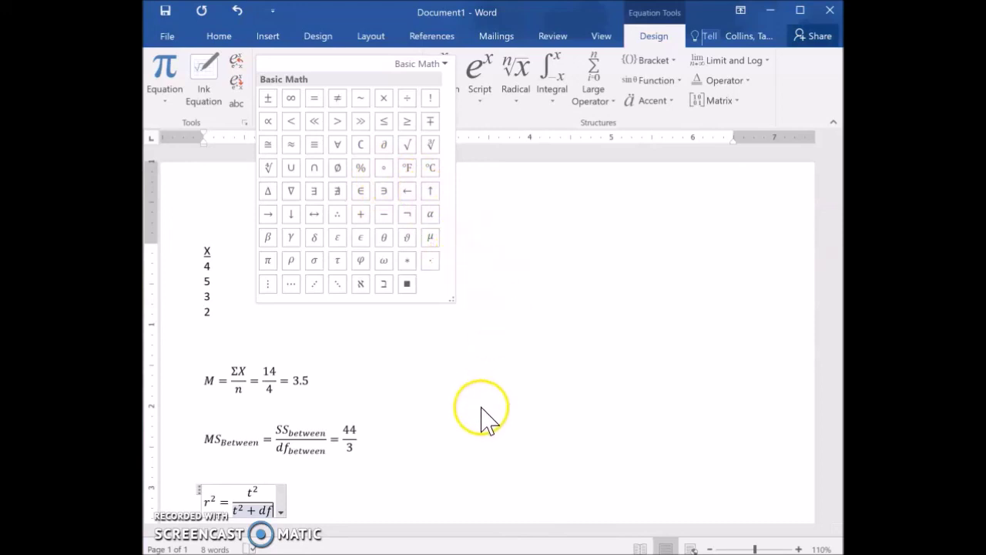
{"action": "left_click", "coordinate": [404, 491]}
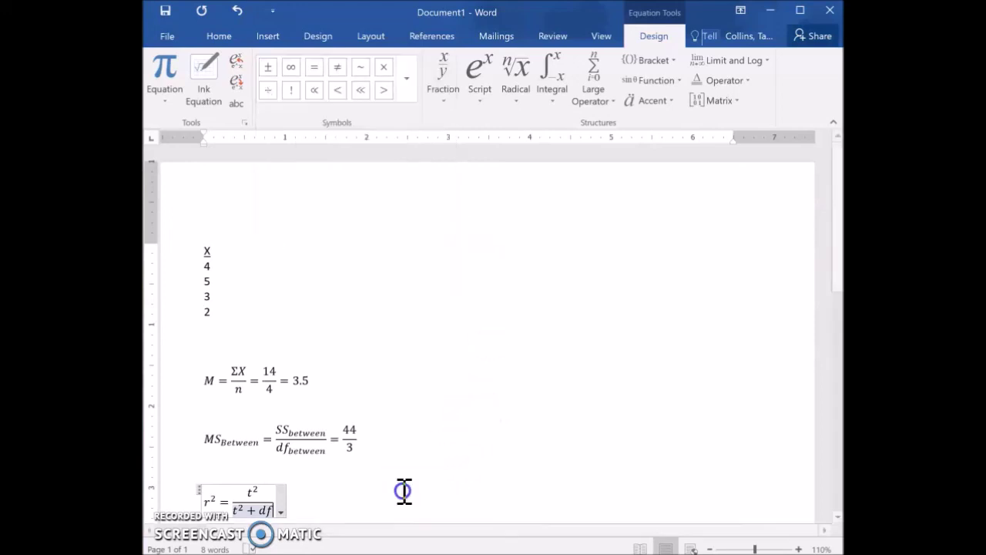
{"action": "scroll", "coordinate": [354, 489], "scroll_direction": "down", "scroll_amount": 1}
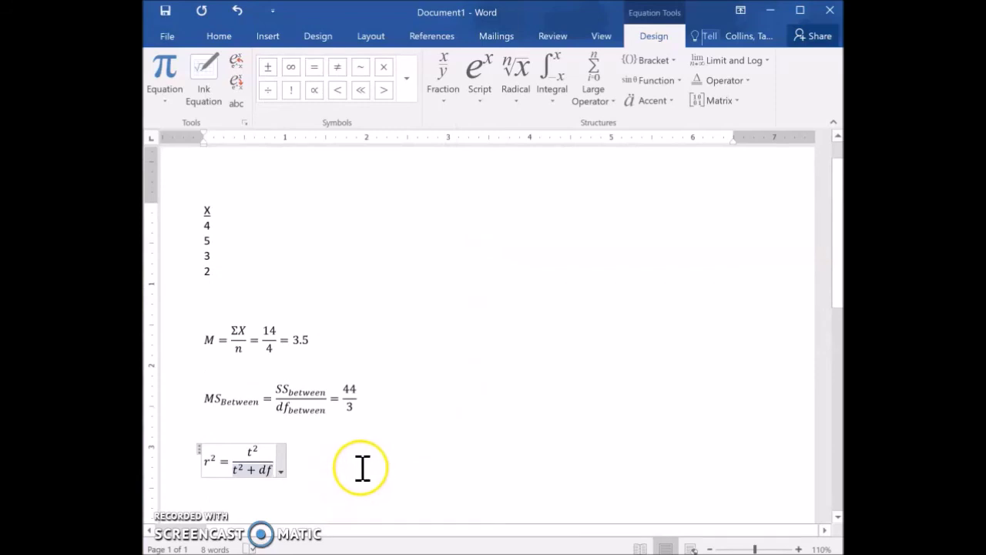
{"action": "left_click", "coordinate": [362, 466]}
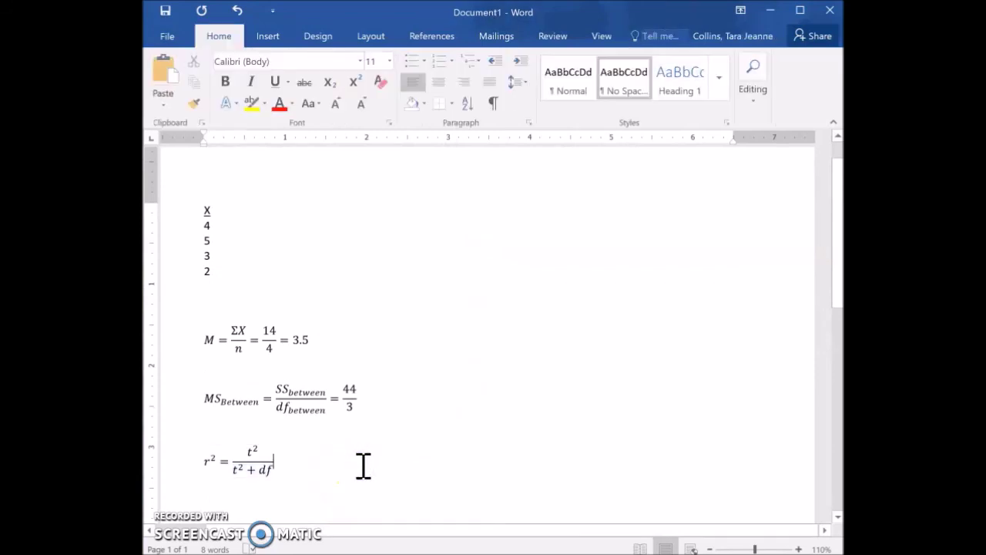